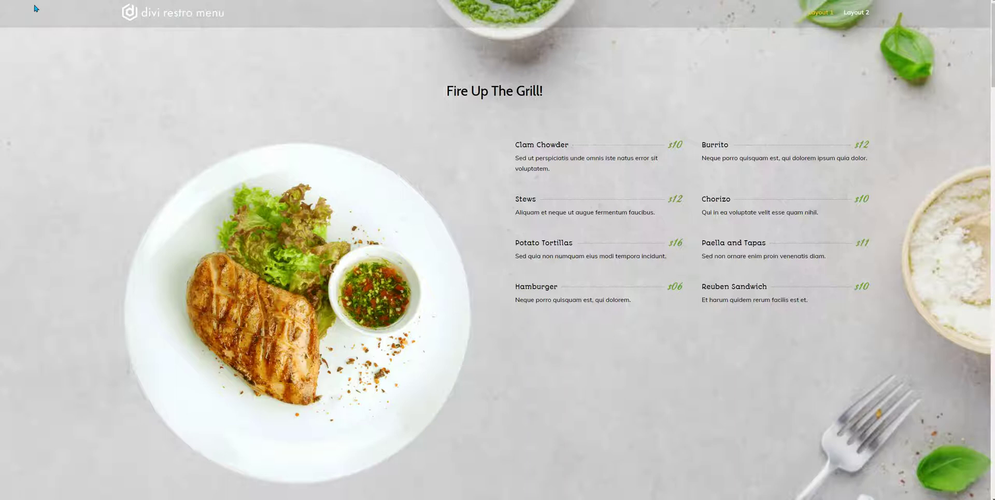
Open the Layout 1 demo menu page and scroll up and down through its dishes.
{"action": "left_click", "coordinate": [50, 67]}
{"action": "scroll", "coordinate": [50, 74], "scroll_direction": "down", "scroll_amount": 10}
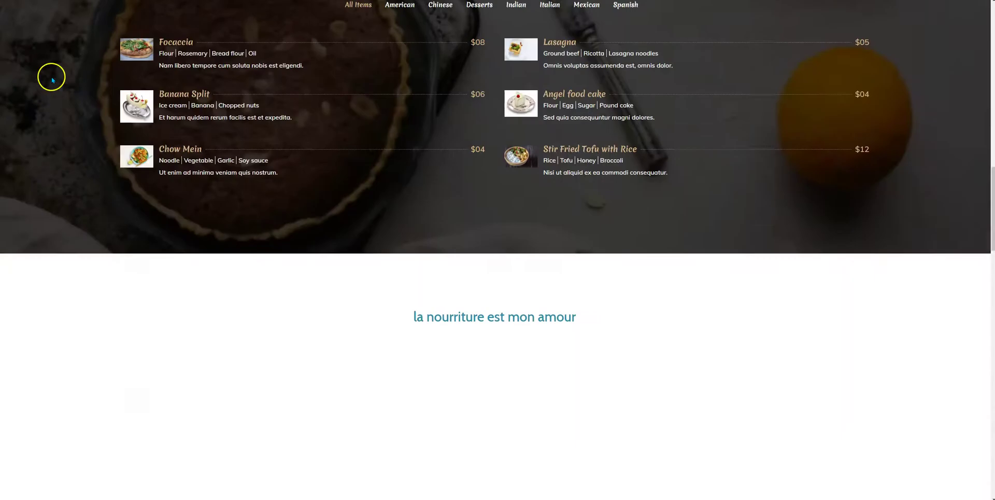
{"action": "scroll", "coordinate": [50, 75], "scroll_direction": "up", "scroll_amount": 3}
{"action": "scroll", "coordinate": [337, 138], "scroll_direction": "up", "scroll_amount": 10}
{"action": "scroll", "coordinate": [321, 159], "scroll_direction": "down", "scroll_amount": 6}
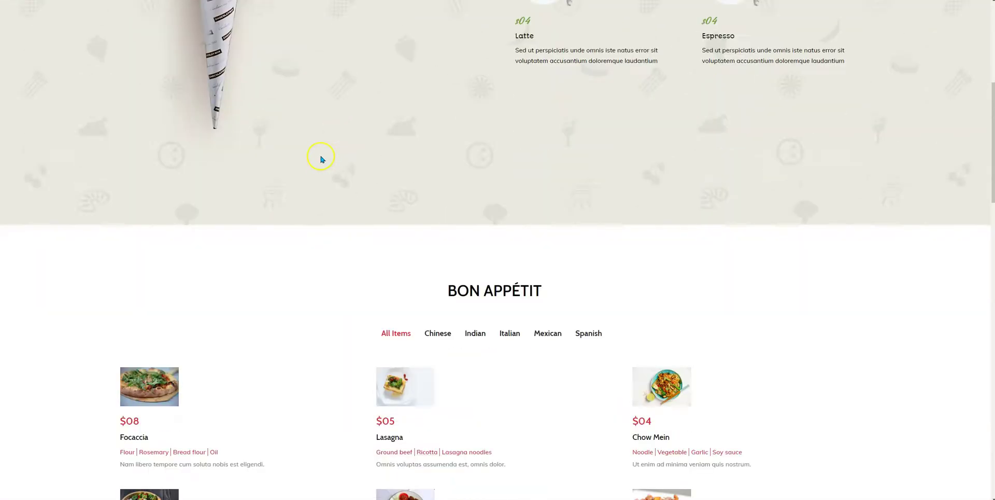
{"action": "scroll", "coordinate": [315, 156], "scroll_direction": "up", "scroll_amount": 3}
{"action": "scroll", "coordinate": [316, 155], "scroll_direction": "up", "scroll_amount": 5}
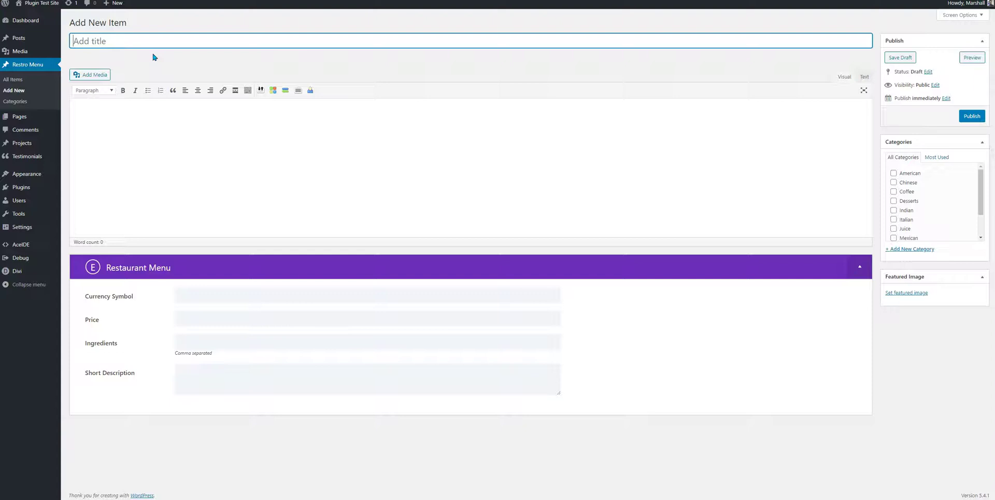
Focus the Short Description field of the new Restro Menu item.
{"action": "left_click", "coordinate": [237, 376]}
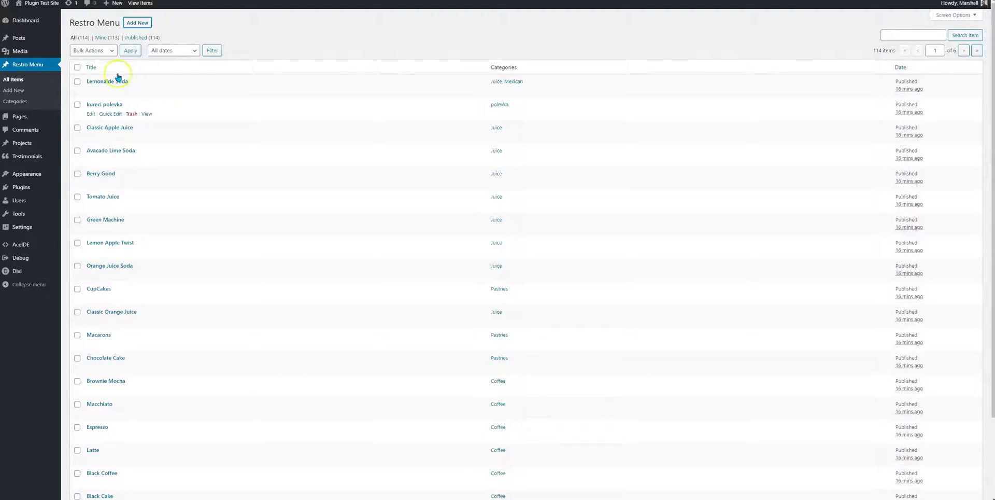
Search the plugin directory for 'wp ultimate csv importer'.
{"action": "mouse_move", "coordinate": [41, 173]}
{"action": "mouse_move", "coordinate": [39, 190]}
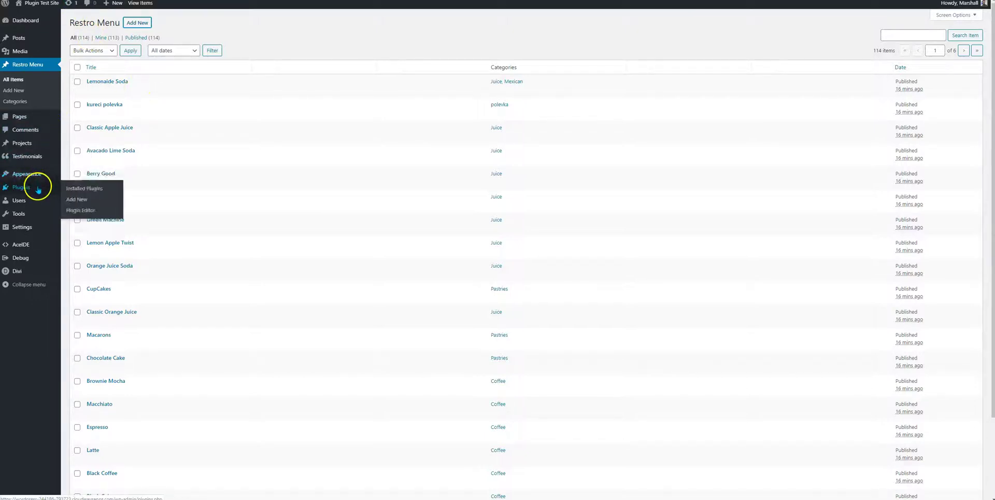
{"action": "left_click", "coordinate": [76, 200]}
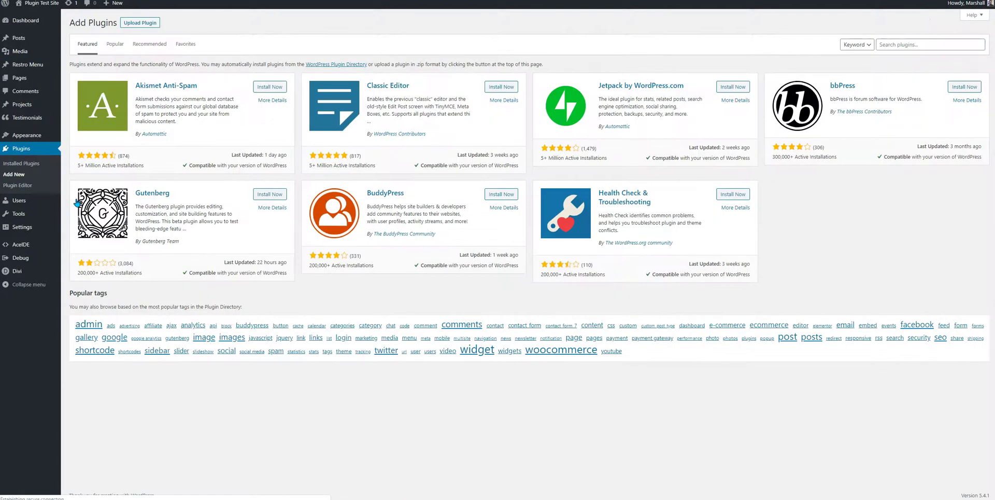
{"action": "left_click", "coordinate": [892, 46]}
{"action": "type", "text": "wp u"}
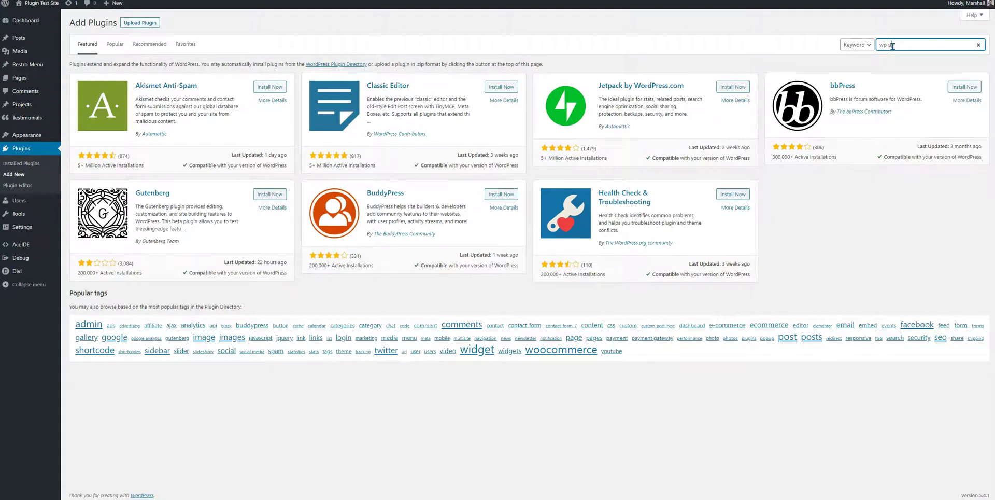
{"action": "type", "text": "ltimate csv importer"}
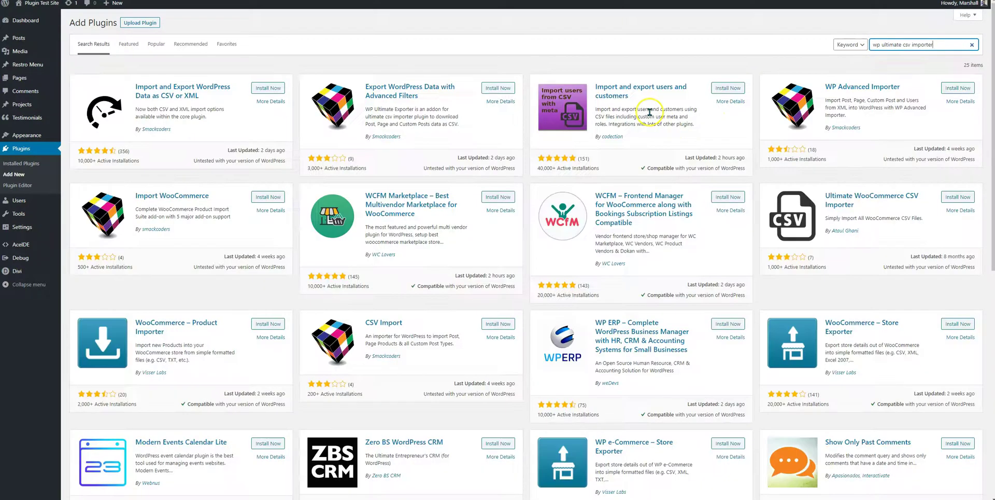
Install the CSV import/export plugin and the Export WordPress Data with Advanced Filters plugin.
{"action": "left_click", "coordinate": [273, 90]}
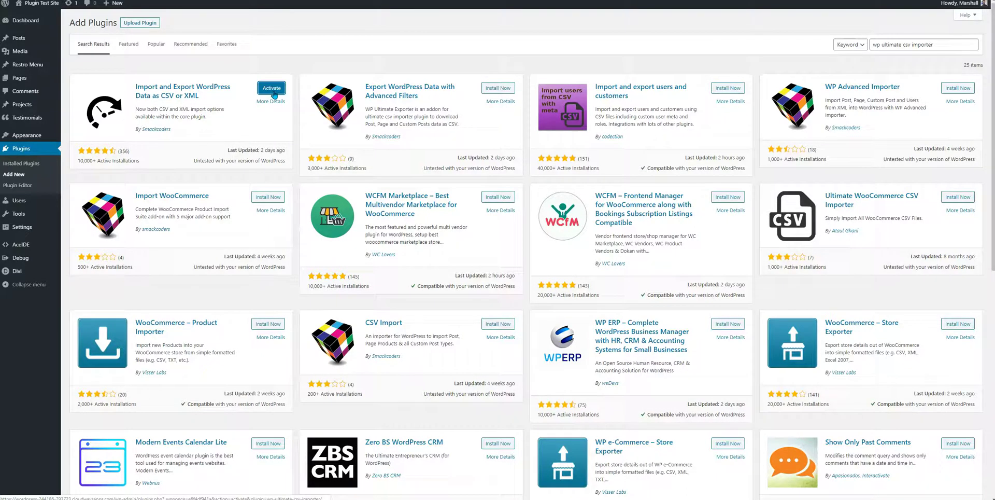
{"action": "left_click", "coordinate": [370, 93]}
{"action": "left_click", "coordinate": [488, 89]}
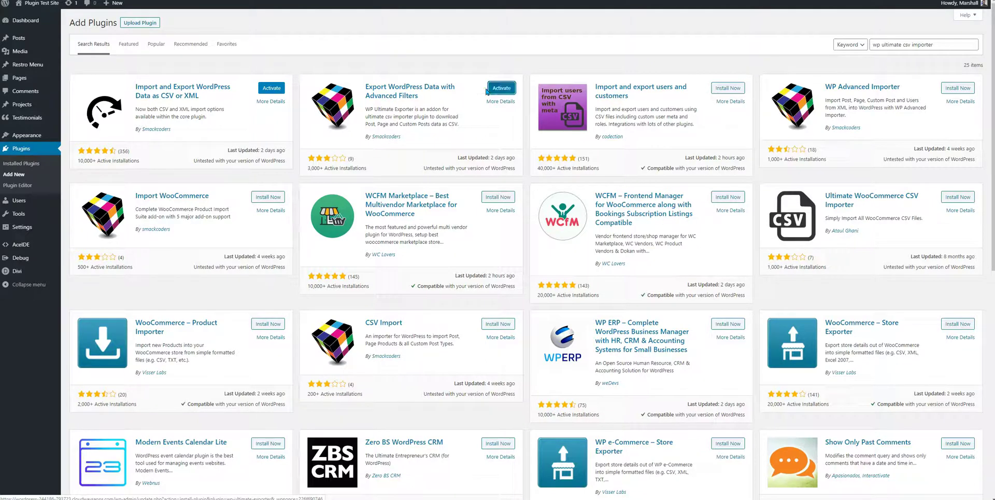
Activate both Smackcoders plugins and WP Ultimate CSV Importer, then open Ultimate CSV Importer Free.
{"action": "left_click", "coordinate": [501, 90]}
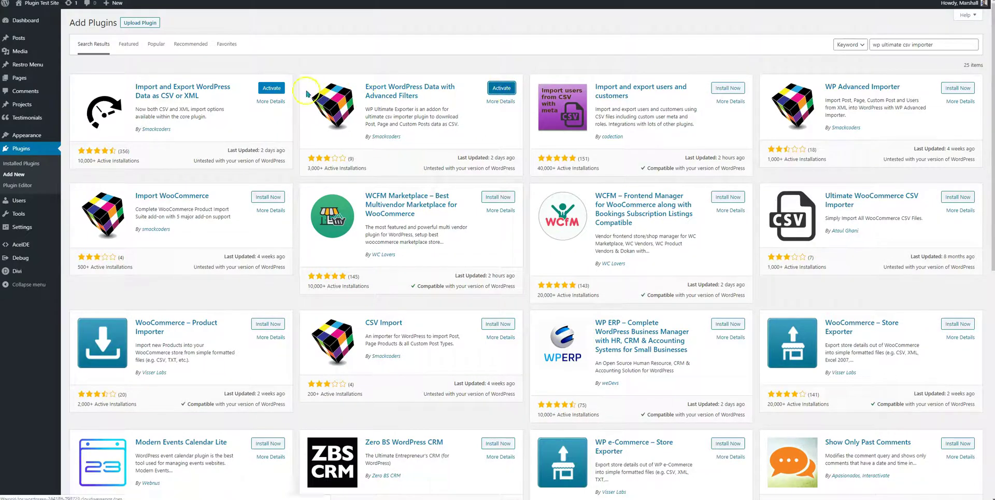
{"action": "left_click", "coordinate": [272, 89]}
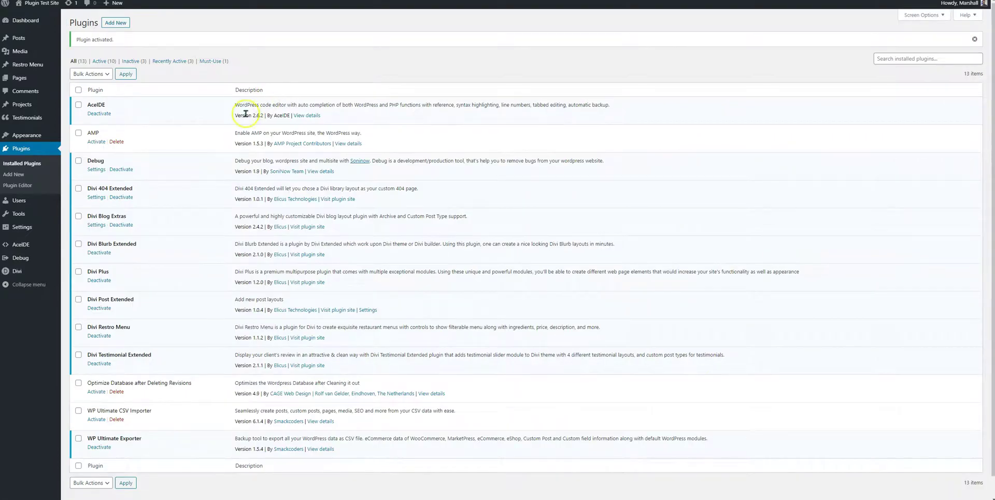
{"action": "left_click", "coordinate": [233, 224]}
{"action": "scroll", "coordinate": [233, 225], "scroll_direction": "down", "scroll_amount": 1}
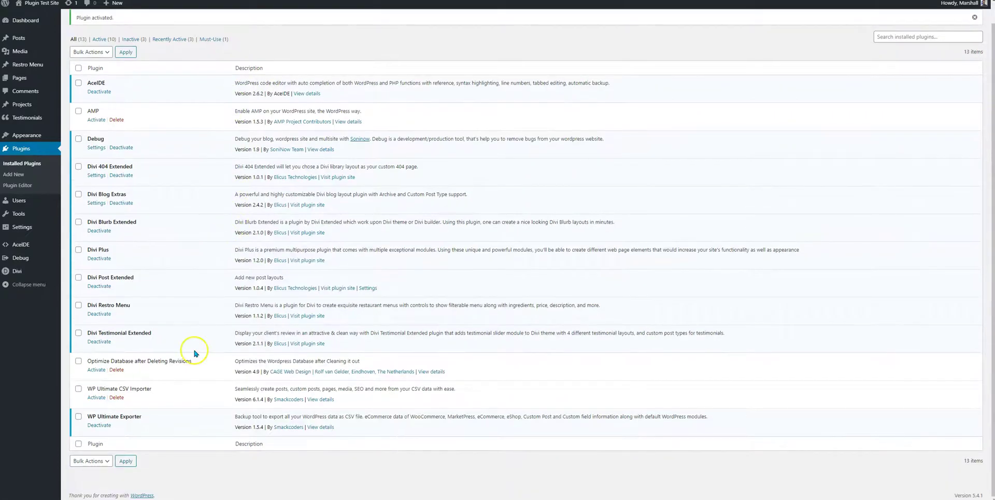
{"action": "left_click", "coordinate": [97, 397]}
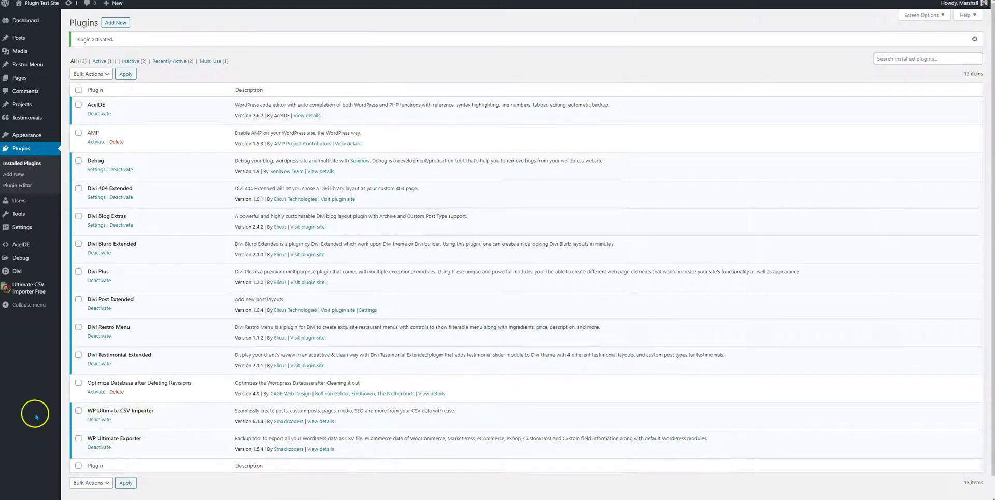
{"action": "left_click", "coordinate": [76, 290]}
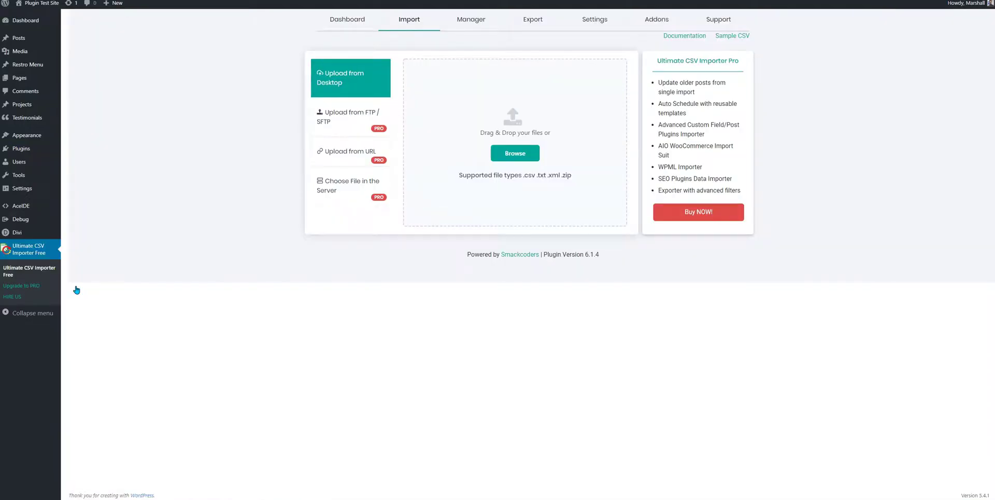
In the Export tab, choose Custom Posts with restro_menu as the post type and continue.
{"action": "left_click", "coordinate": [532, 24]}
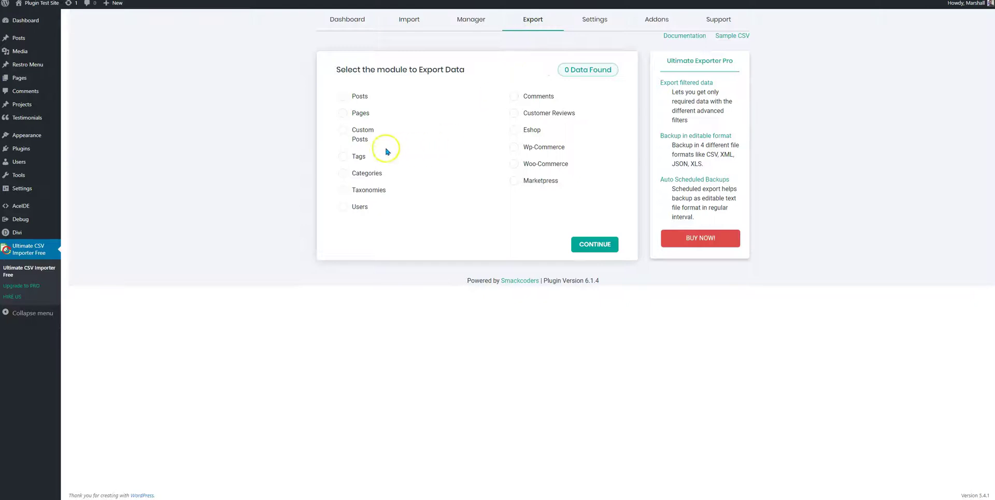
{"action": "left_click", "coordinate": [342, 130]}
{"action": "left_click", "coordinate": [411, 134]}
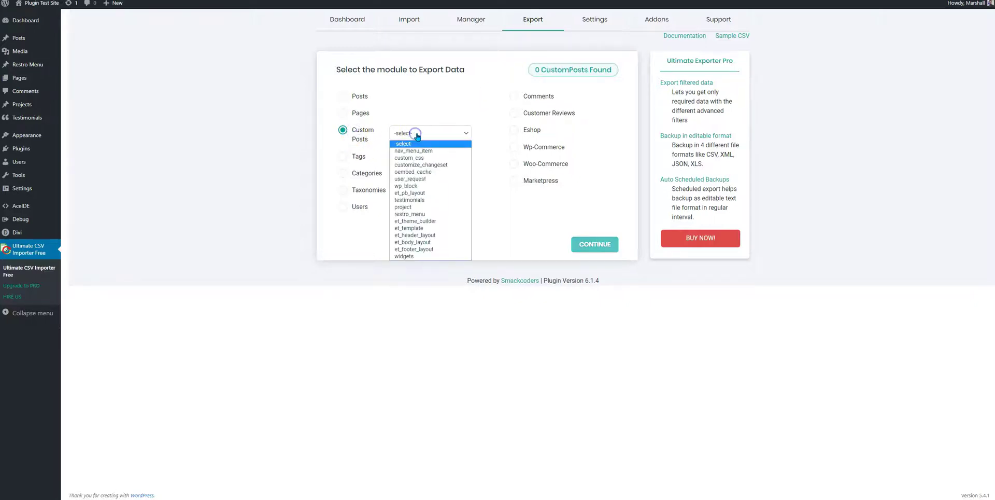
{"action": "left_click", "coordinate": [427, 215]}
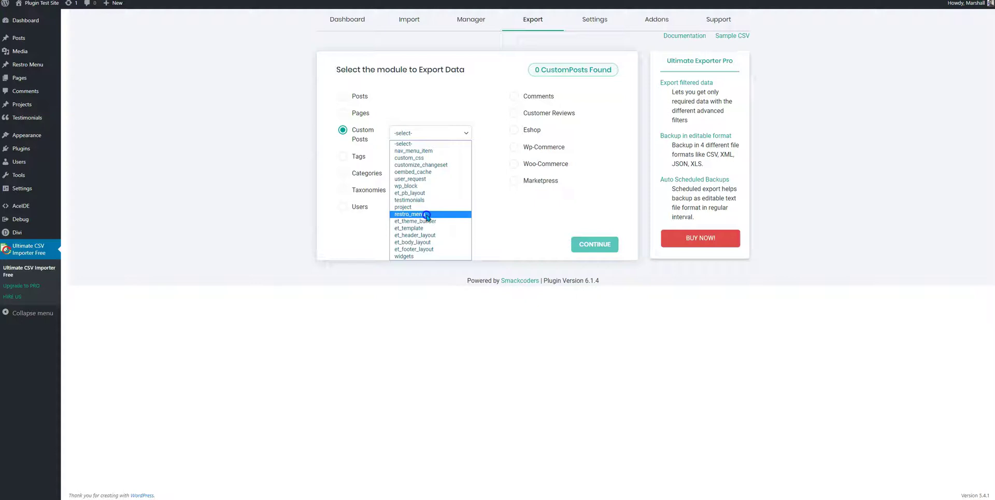
{"action": "left_click", "coordinate": [427, 214]}
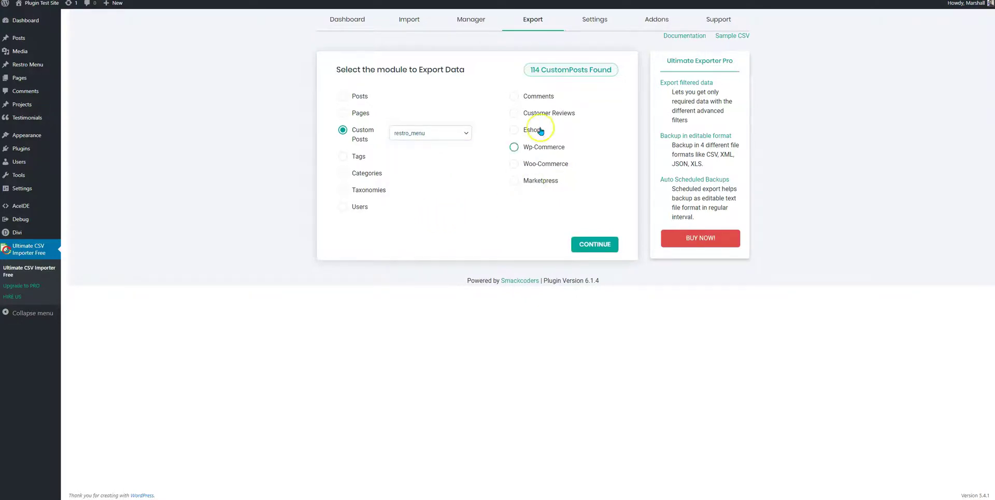
{"action": "left_click", "coordinate": [573, 244]}
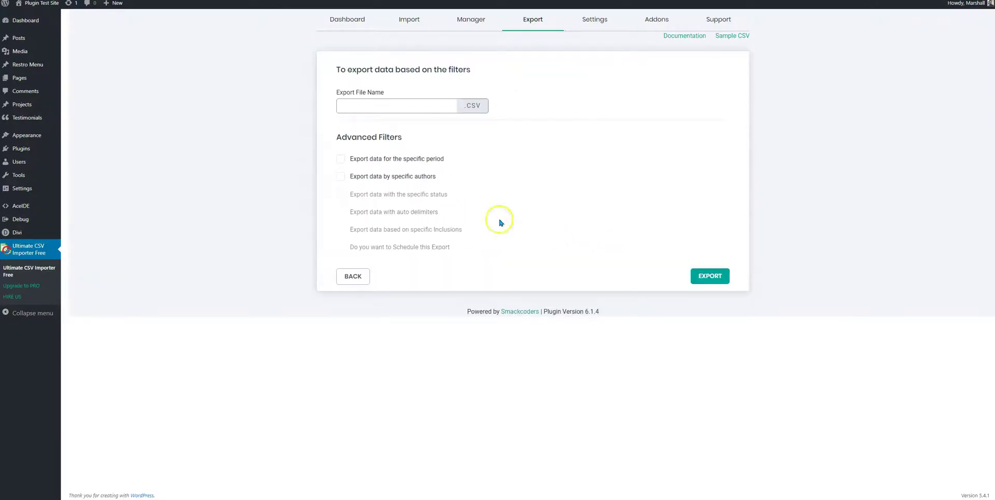
Name the export file Menu Test Data and run the export.
{"action": "left_click", "coordinate": [393, 110]}
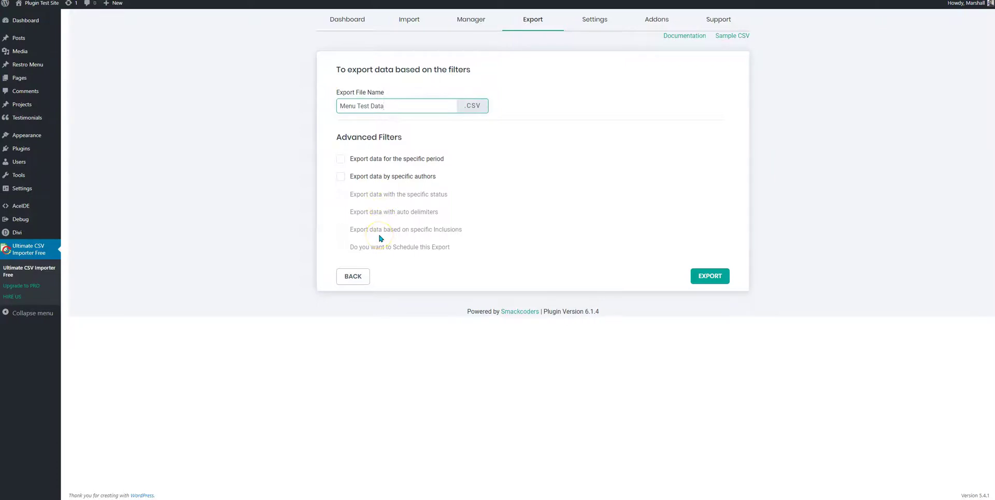
{"action": "left_click", "coordinate": [406, 253]}
{"action": "left_click", "coordinate": [701, 275]}
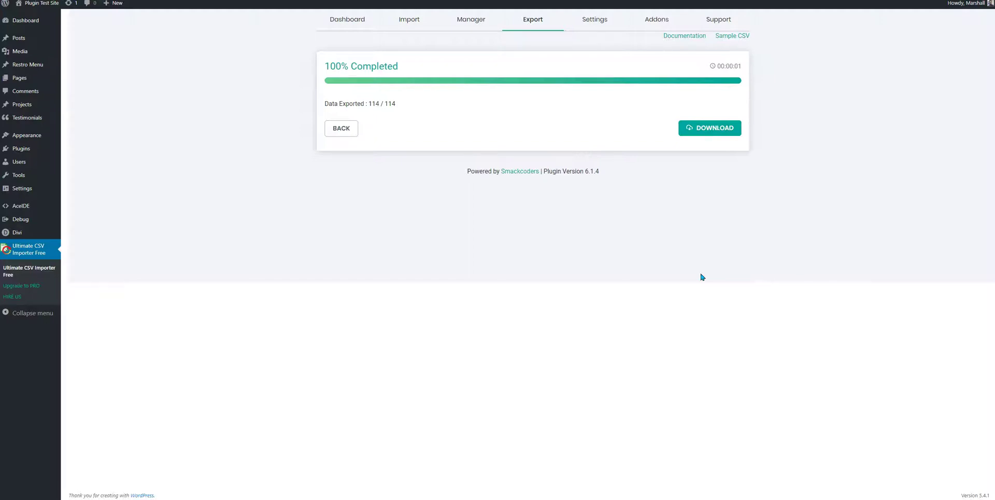
Download and save Menu Test Data.csv, then show the Divi Restro Menu CSV Import folder.
{"action": "left_click", "coordinate": [707, 129]}
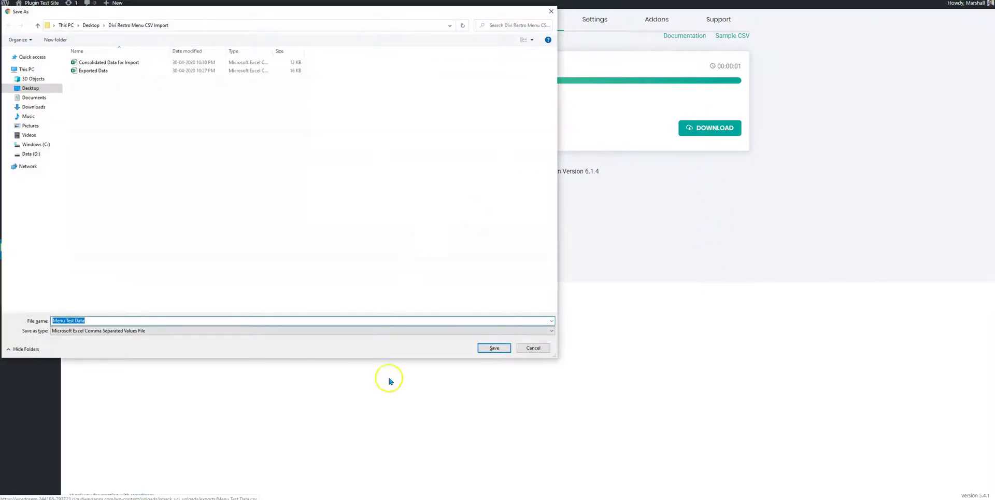
{"action": "left_click", "coordinate": [499, 349]}
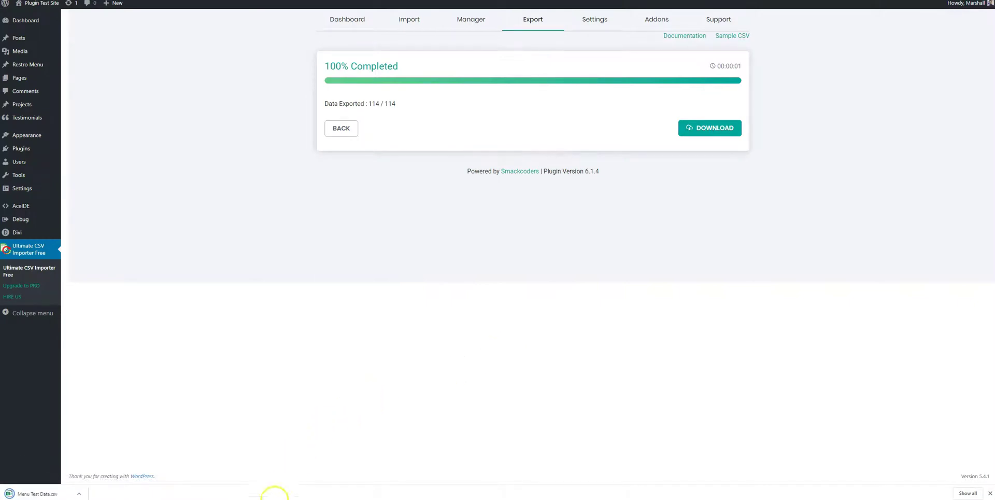
{"action": "left_click", "coordinate": [251, 497]}
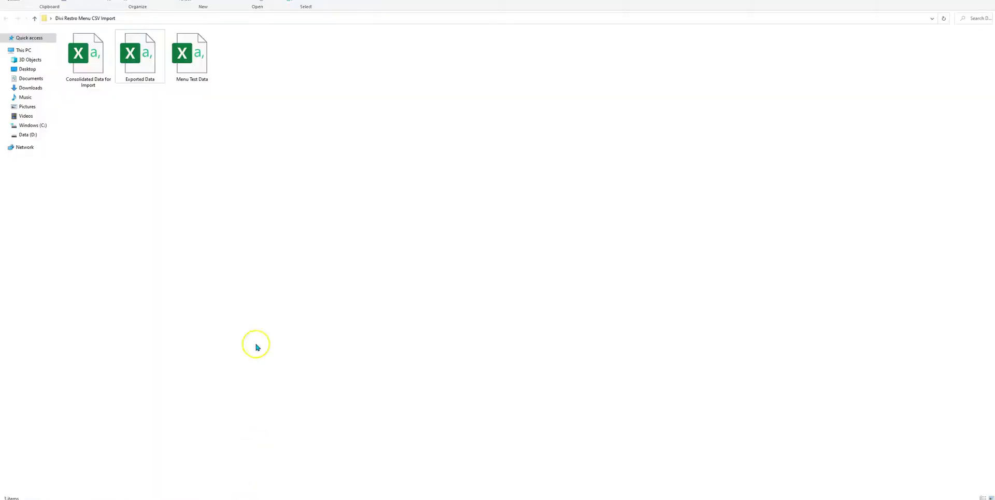
Open Menu Test Data.csv in Excel, then switch to the Consolidated Data for Import workbook.
{"action": "double_click", "coordinate": [186, 62]}
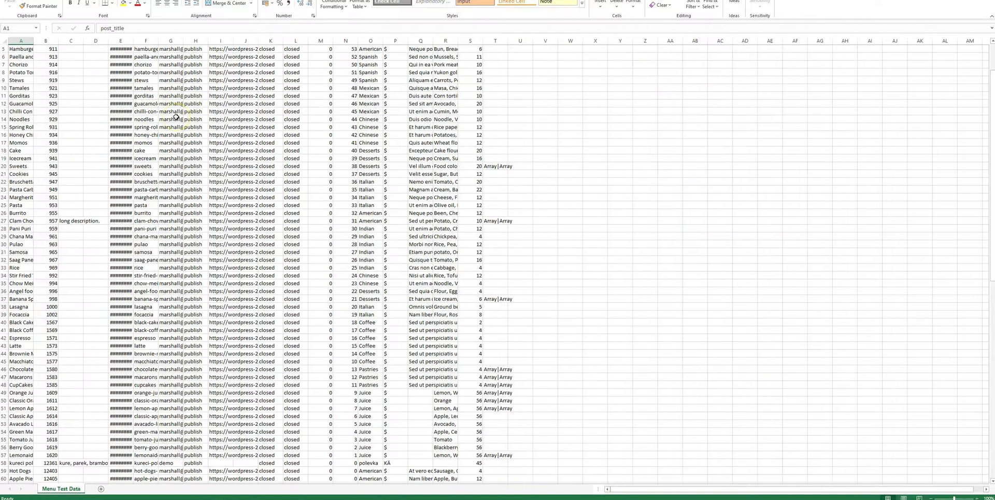
{"action": "scroll", "coordinate": [176, 117], "scroll_direction": "up", "scroll_amount": 2}
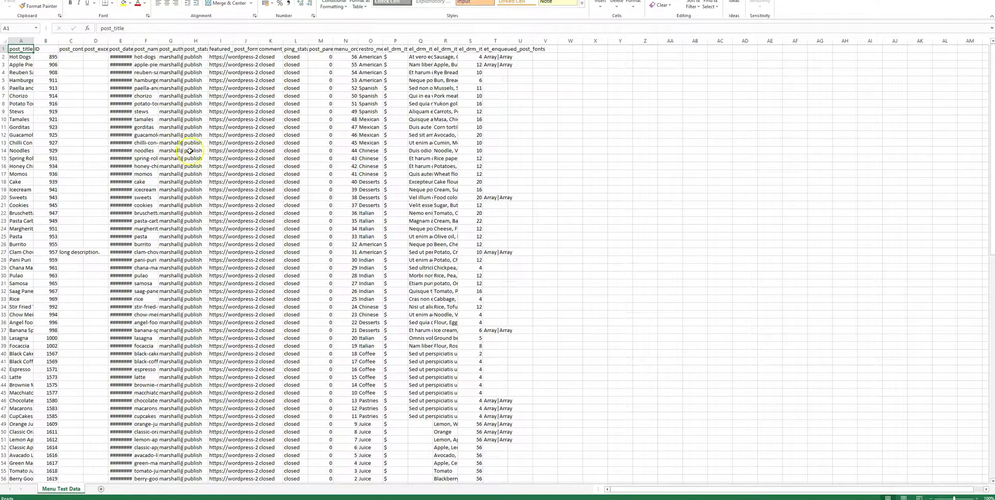
{"action": "key", "text": "alt+Tab"}
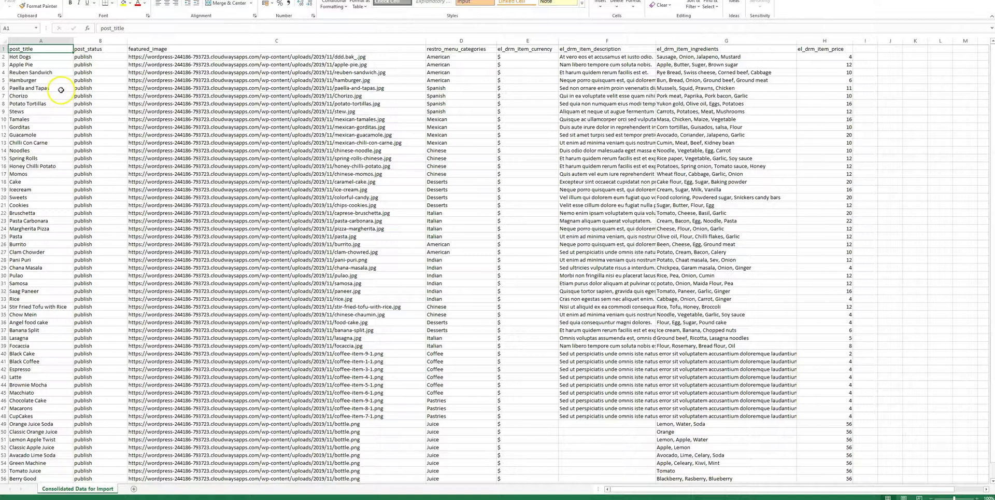
Step across the headers from post_status to el_drm_item_ingredients, scroll the rows, then return to the folder.
{"action": "key", "text": "Right"}
{"action": "key", "text": "Right"}
{"action": "key", "text": "Right"}
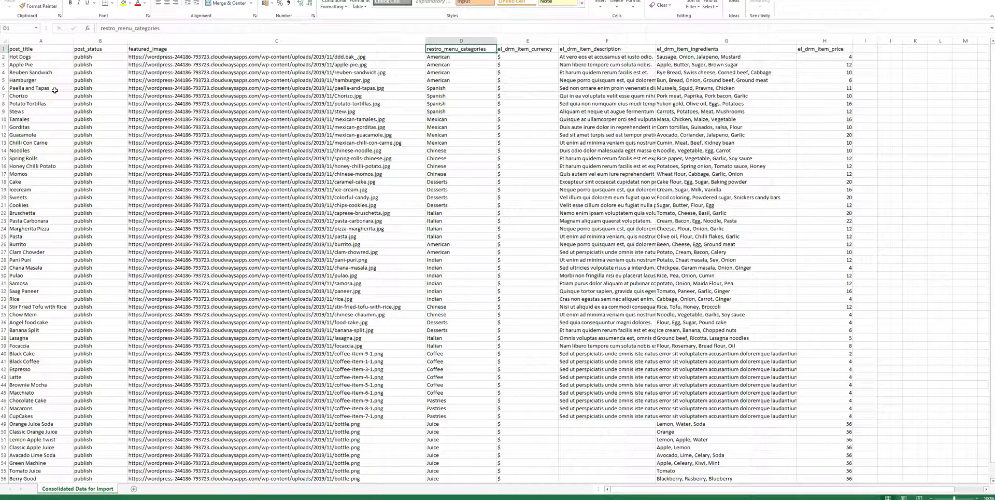
{"action": "key", "text": "Right"}
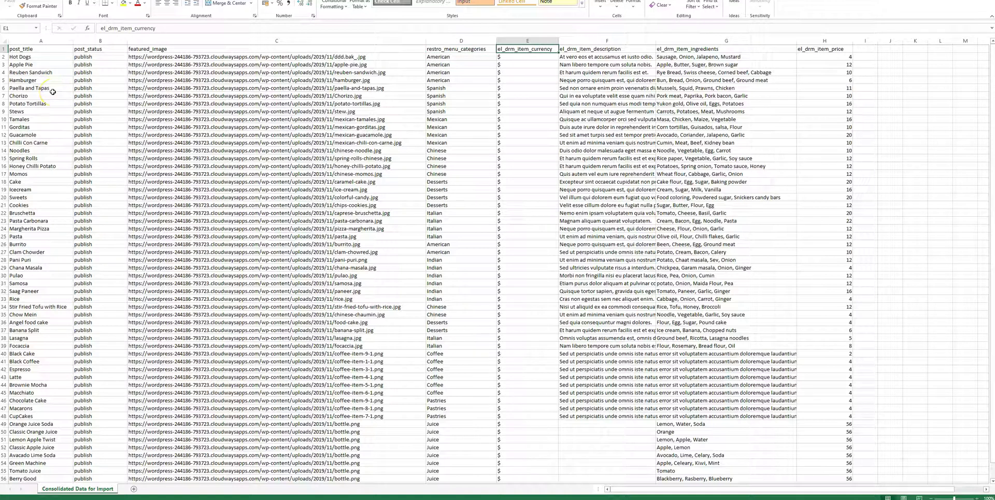
{"action": "key", "text": "Right"}
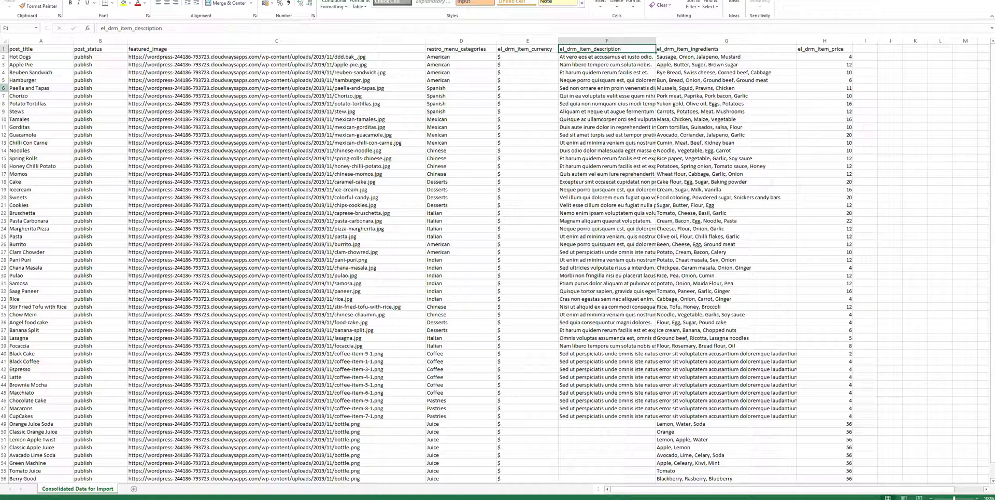
{"action": "key", "text": "Right"}
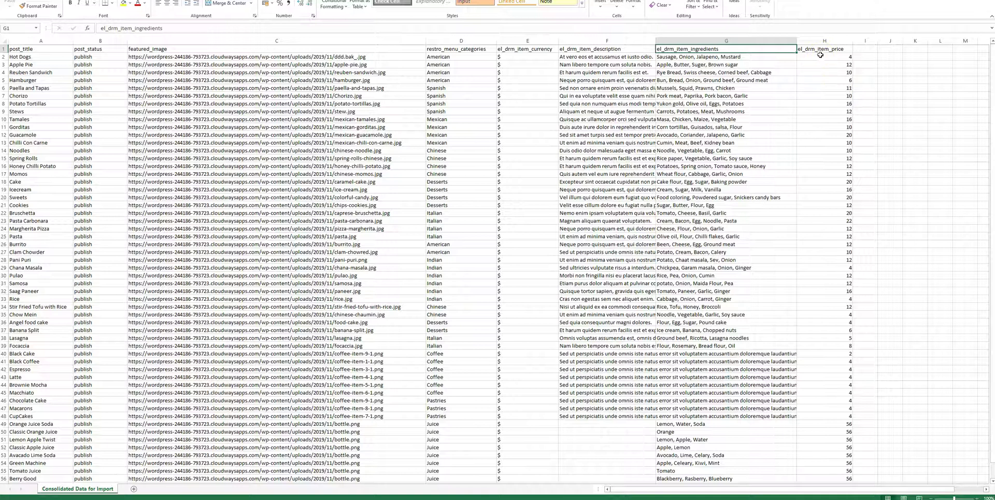
{"action": "scroll", "coordinate": [820, 55], "scroll_direction": "down", "scroll_amount": 11}
{"action": "scroll", "coordinate": [821, 55], "scroll_direction": "up", "scroll_amount": 10}
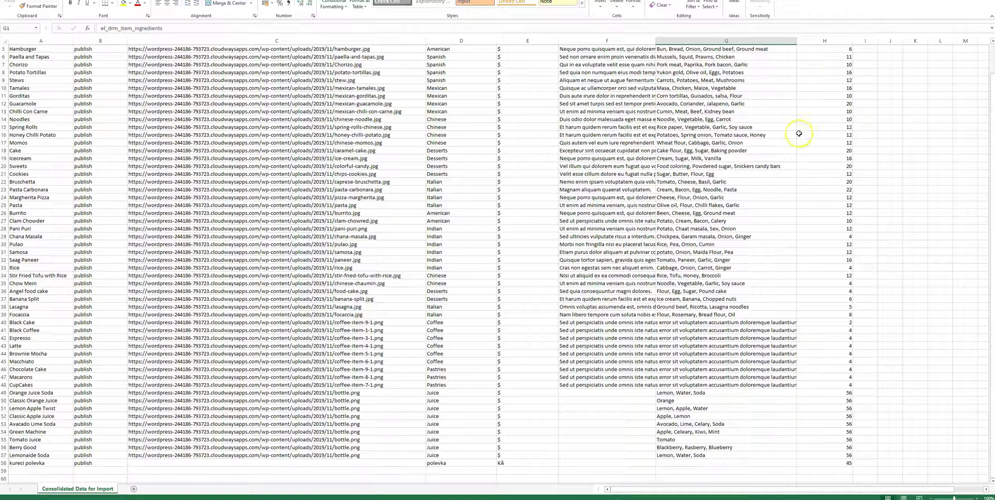
{"action": "scroll", "coordinate": [799, 134], "scroll_direction": "up", "scroll_amount": 2}
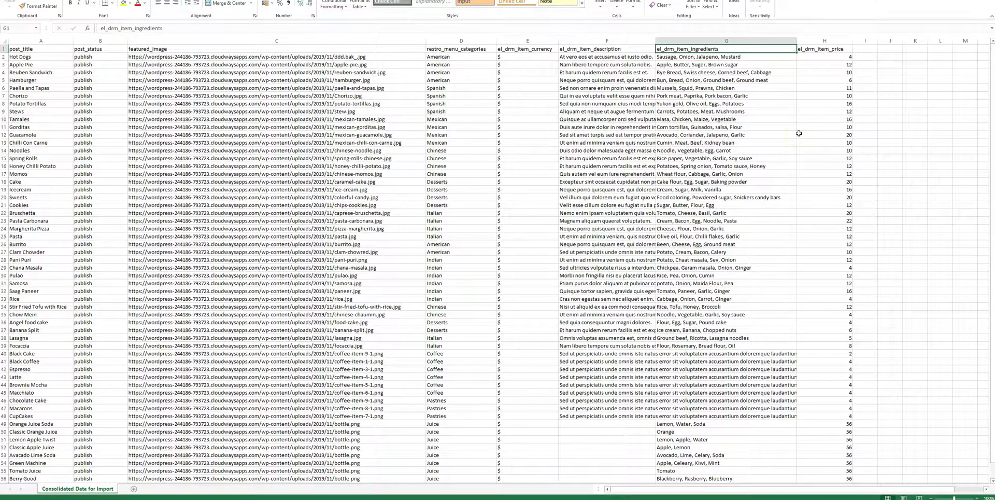
{"action": "scroll", "coordinate": [799, 133], "scroll_direction": "down", "scroll_amount": 4}
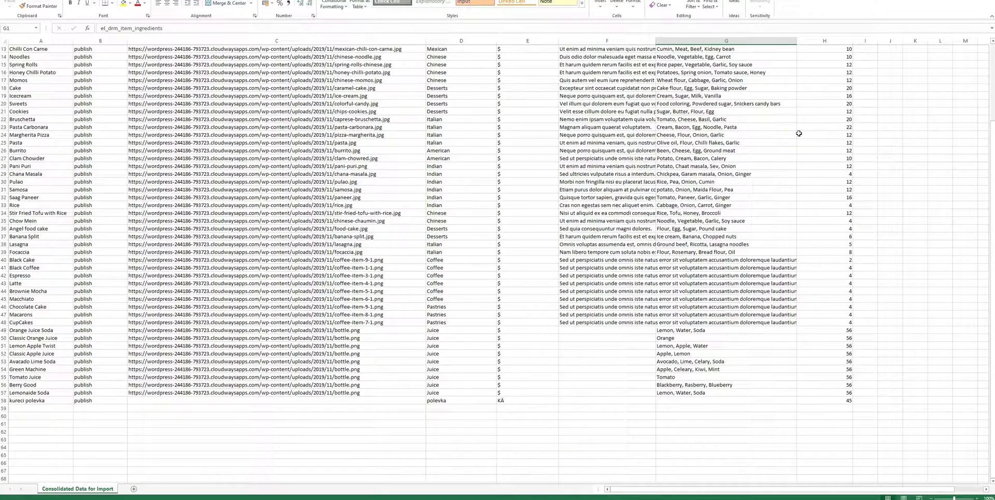
{"action": "scroll", "coordinate": [800, 133], "scroll_direction": "up", "scroll_amount": 4}
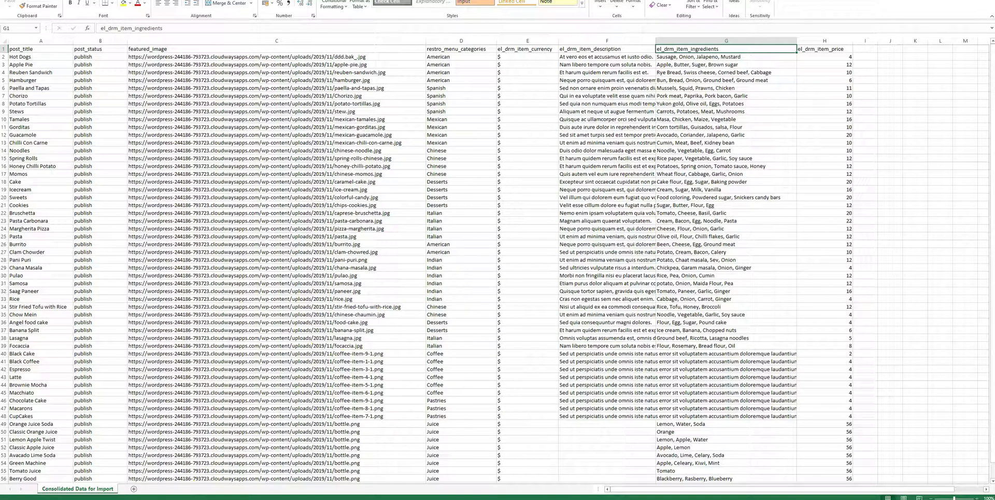
{"action": "key", "text": "alt+Tab"}
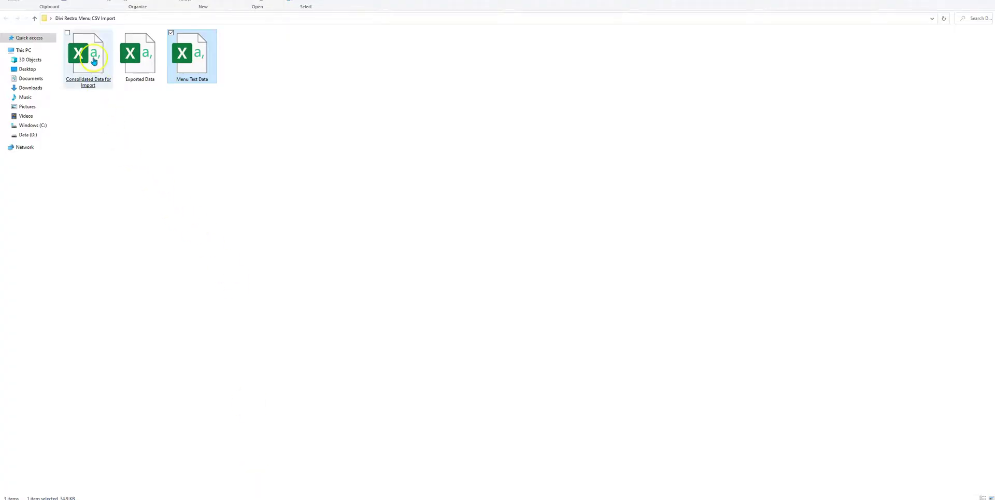
Open Exported Data and check the ID, post_excerpt, post_date and menu_order headers.
{"action": "left_click", "coordinate": [136, 57]}
{"action": "key", "text": "alt+Tab"}
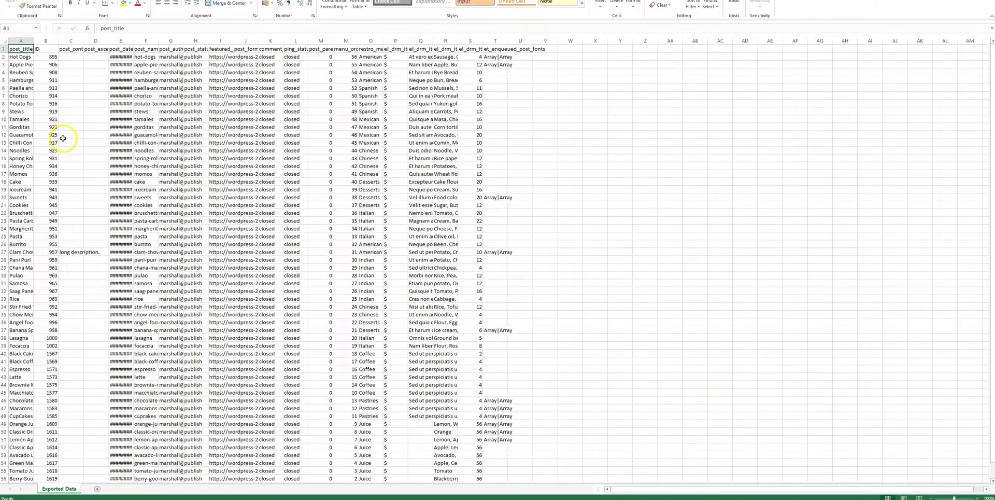
{"action": "left_click", "coordinate": [48, 49]}
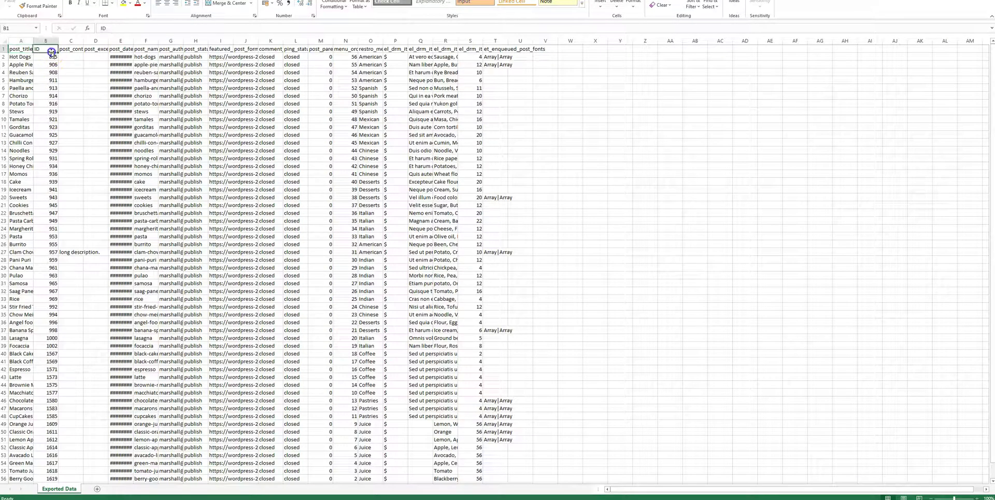
{"action": "left_click", "coordinate": [93, 50]}
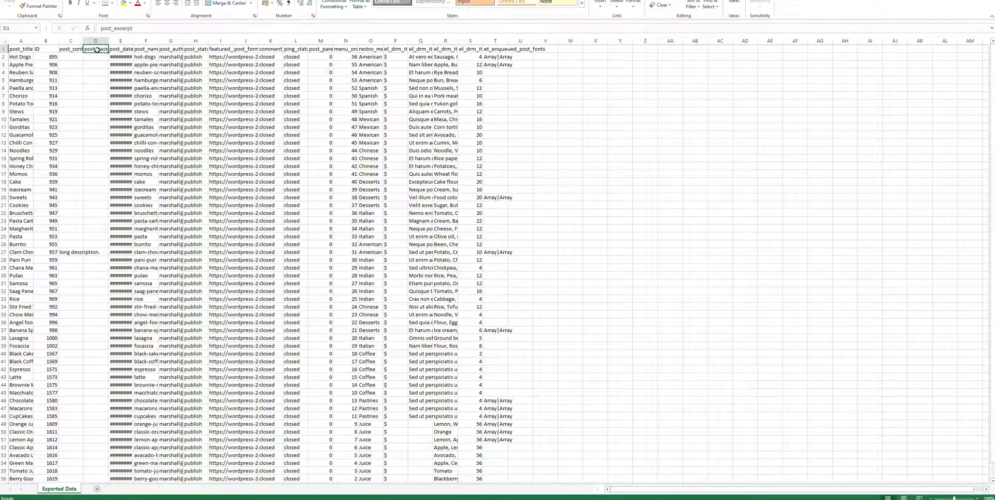
{"action": "left_click", "coordinate": [124, 50]}
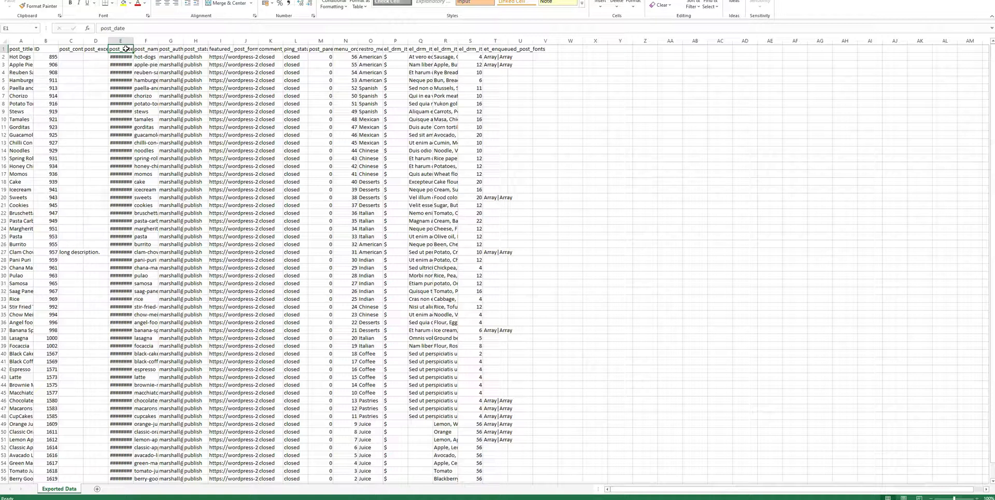
{"action": "key", "text": "Right"}
{"action": "key", "text": "Right"}
{"action": "key", "text": "Right"}
{"action": "key", "text": "Right"}
{"action": "key", "text": "Right"}
{"action": "key", "text": "Right"}
{"action": "key", "text": "Right"}
{"action": "key", "text": "Right"}
{"action": "key", "text": "Right"}
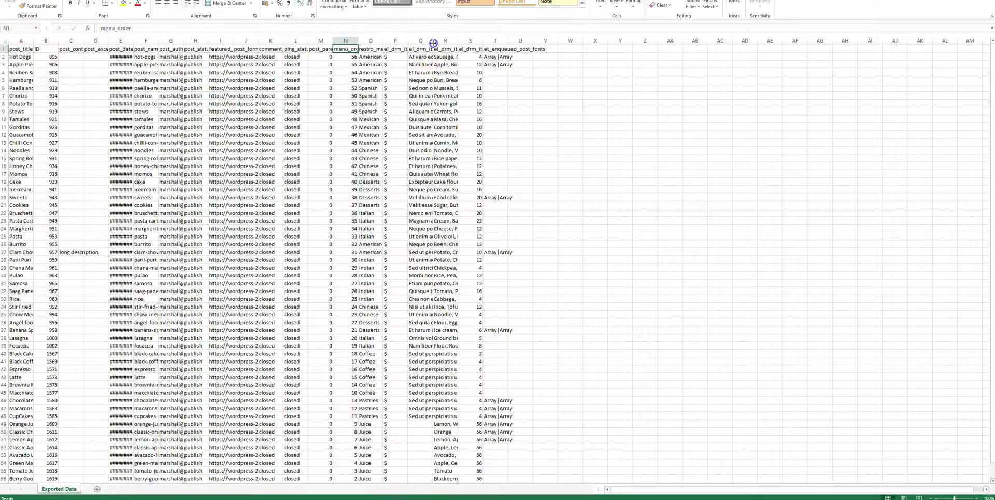
Widen columns Q and O to read the descriptions, then close Exported Data without saving.
{"action": "left_click_drag", "start_coordinate": [433, 43], "coordinate": [733, 46]}
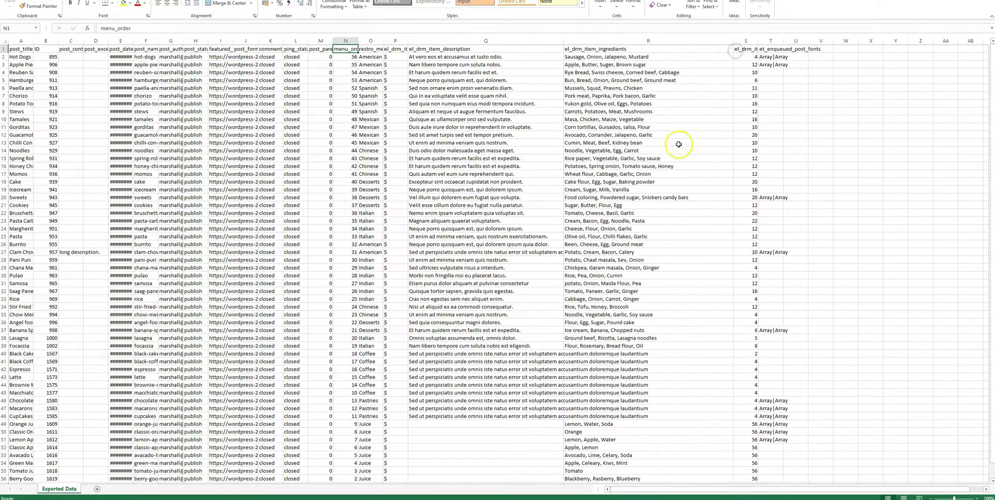
{"action": "scroll", "coordinate": [679, 178], "scroll_direction": "down", "scroll_amount": 3}
{"action": "scroll", "coordinate": [680, 185], "scroll_direction": "up", "scroll_amount": 3}
{"action": "left_click_drag", "start_coordinate": [383, 39], "coordinate": [502, 41]}
{"action": "scroll", "coordinate": [421, 124], "scroll_direction": "down", "scroll_amount": 8}
{"action": "scroll", "coordinate": [425, 130], "scroll_direction": "up", "scroll_amount": 8}
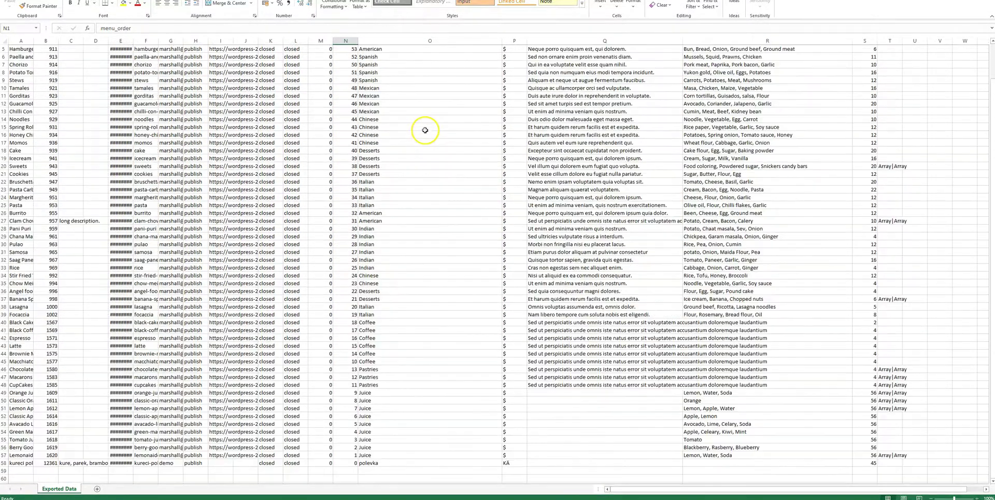
{"action": "scroll", "coordinate": [422, 133], "scroll_direction": "down", "scroll_amount": 4}
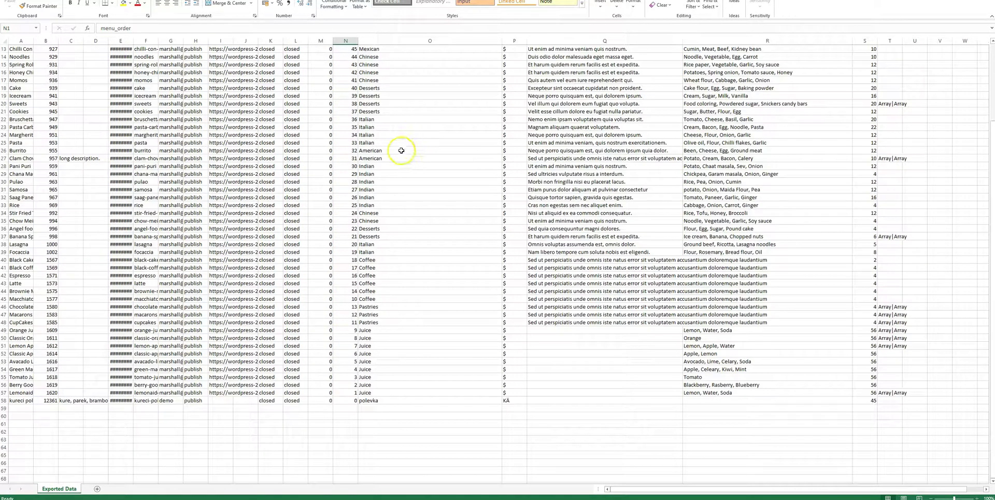
{"action": "key", "text": "ctrl+w"}
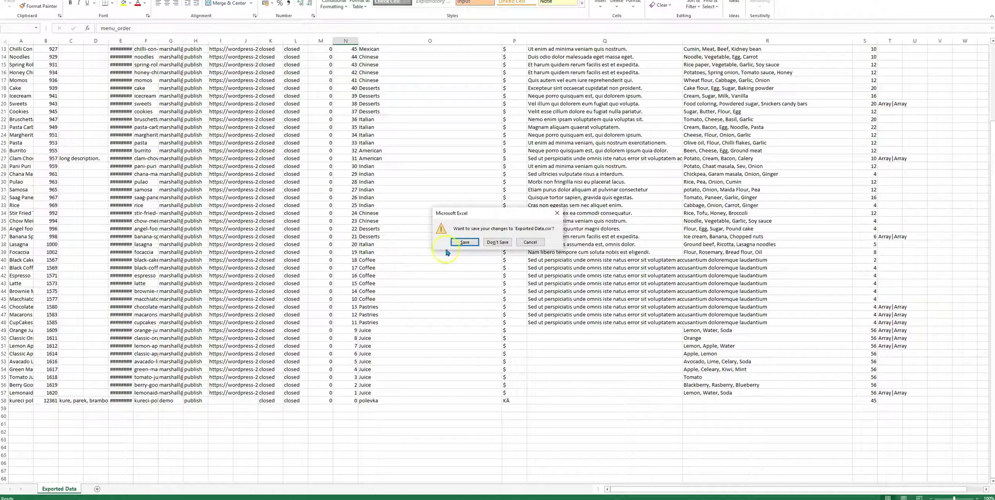
{"action": "left_click", "coordinate": [497, 241]}
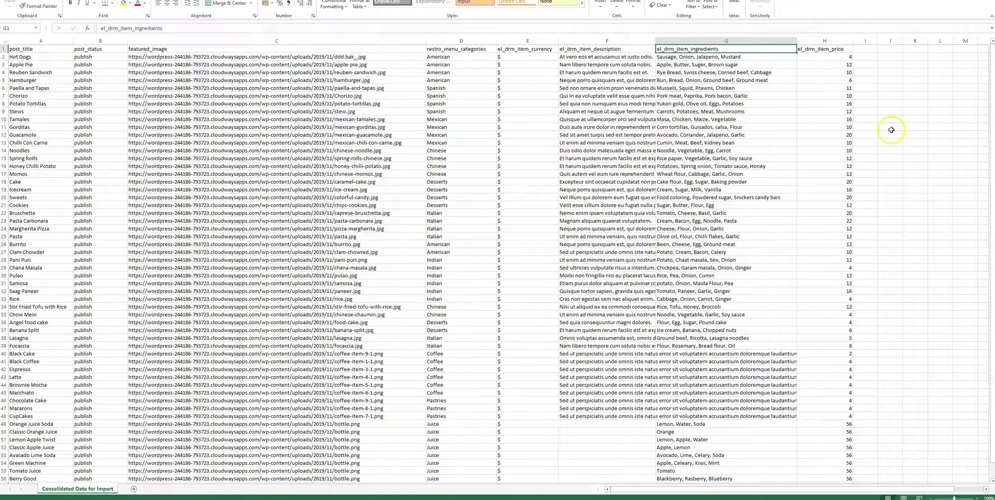
Close Consolidated Data for Import and open Menu Test Data.
{"action": "key", "text": "alt+F4"}
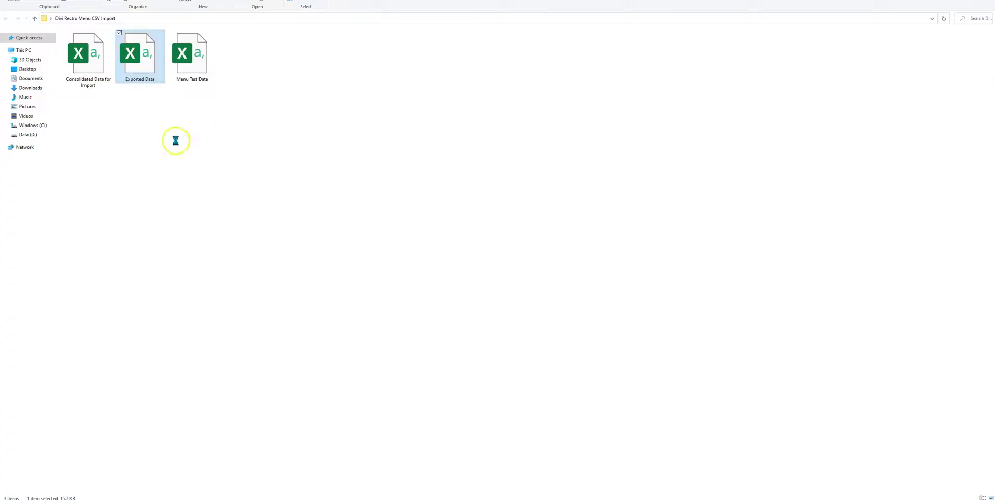
{"action": "left_click", "coordinate": [197, 58]}
{"action": "double_click", "coordinate": [197, 58]}
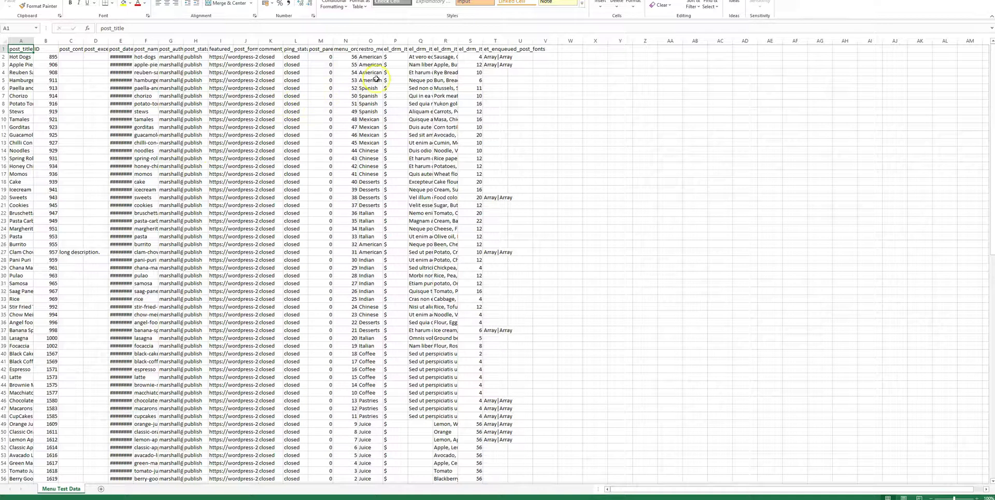
Widen column O, inspect the Mexican,Juice category in O114, then close without saving.
{"action": "left_click_drag", "start_coordinate": [387, 43], "coordinate": [483, 43]}
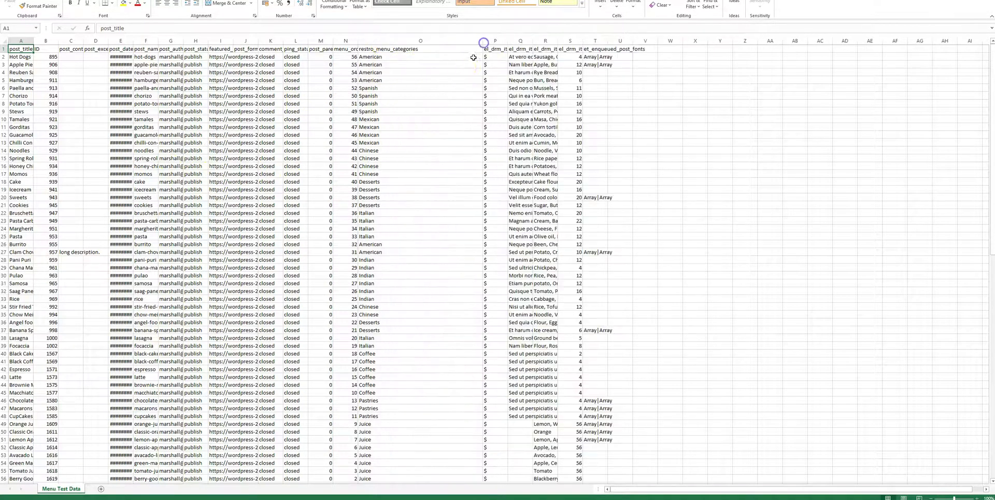
{"action": "scroll", "coordinate": [449, 108], "scroll_direction": "down", "scroll_amount": 20}
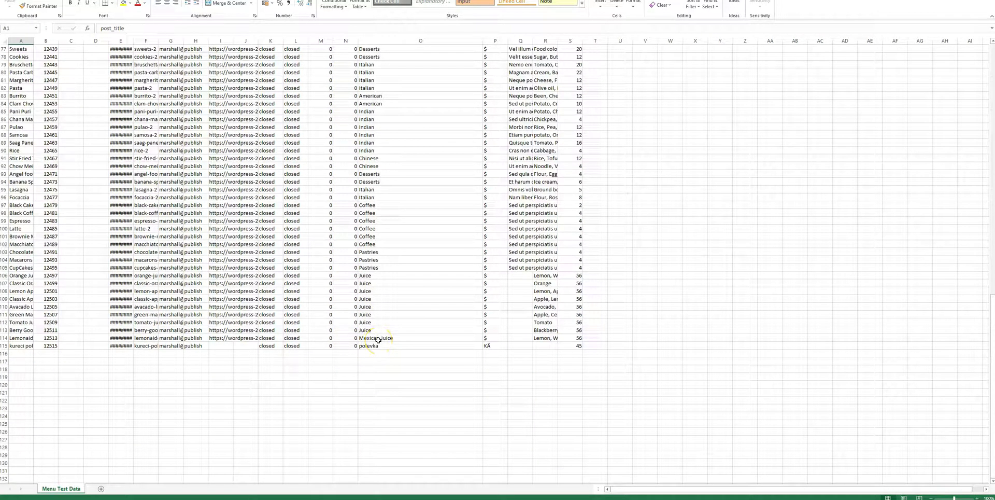
{"action": "left_click", "coordinate": [378, 340]}
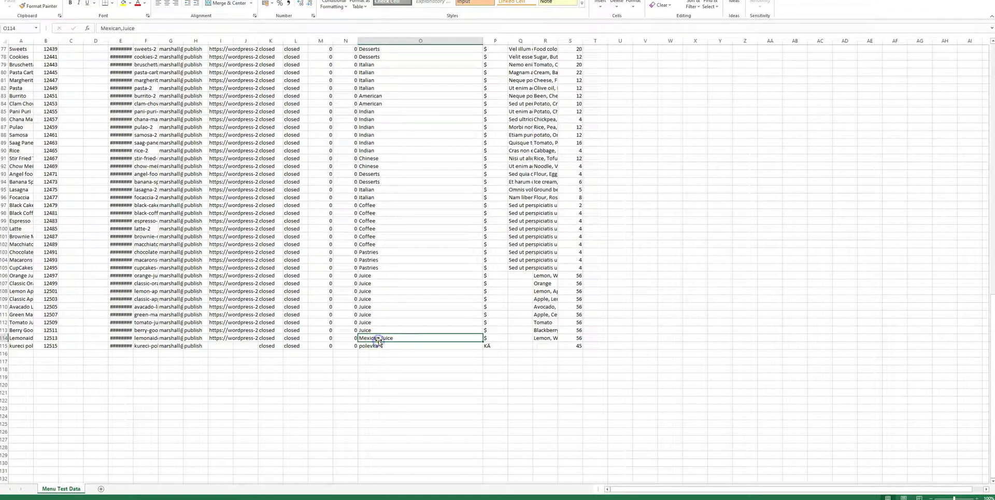
{"action": "left_click", "coordinate": [418, 346]}
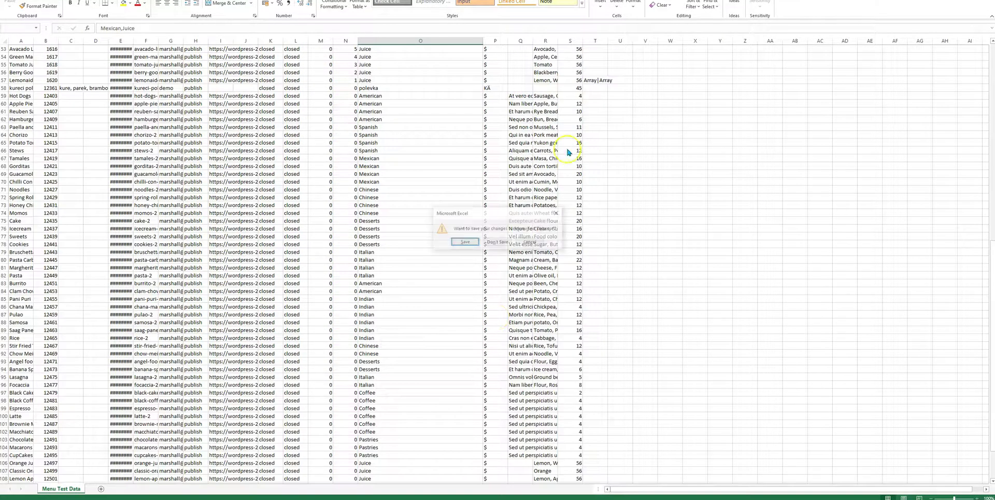
{"action": "left_click", "coordinate": [498, 242]}
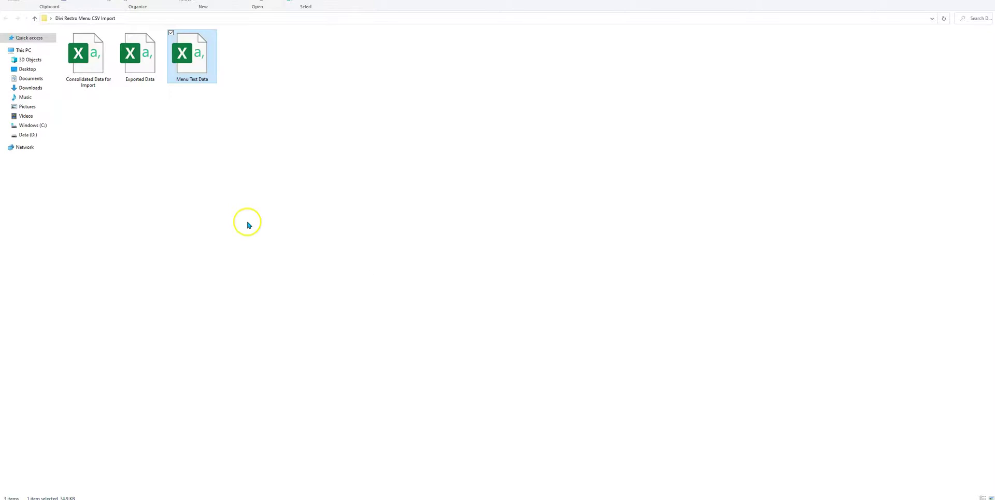
Reopen Consolidated Data for Import, autofit column A, and widen columns B, C, E and F.
{"action": "double_click", "coordinate": [135, 79]}
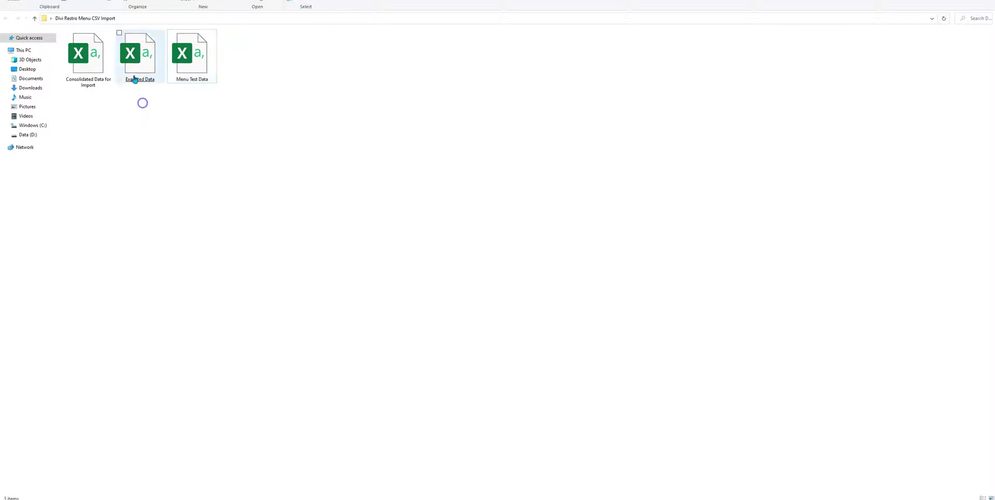
{"action": "double_click", "coordinate": [81, 61]}
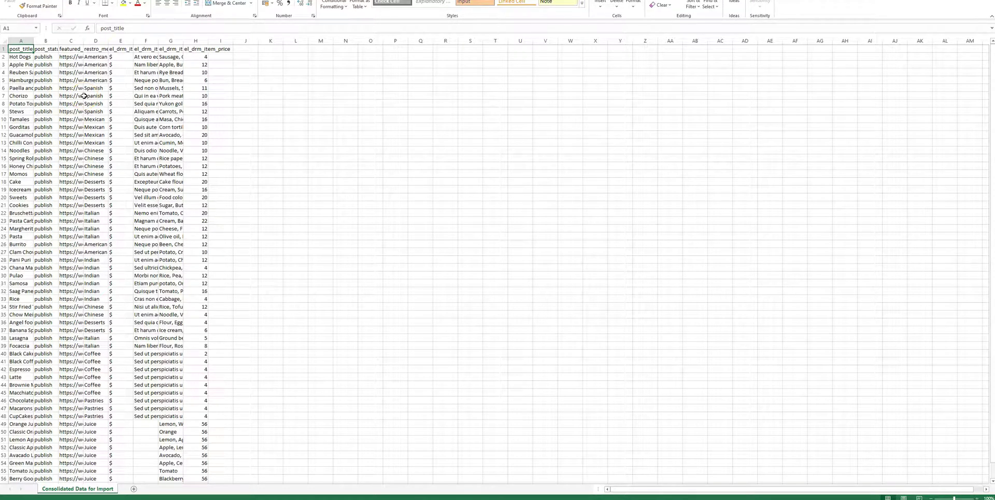
{"action": "double_click", "coordinate": [34, 41]}
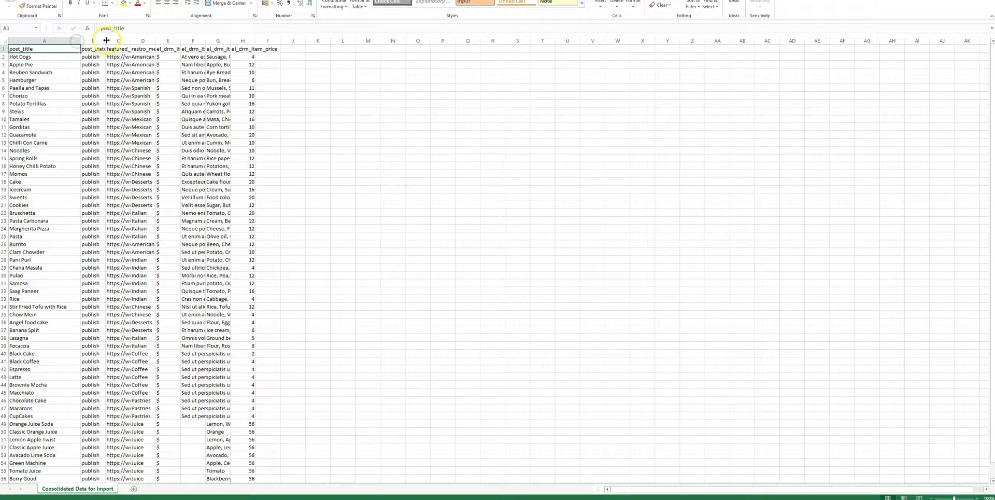
{"action": "left_click_drag", "start_coordinate": [106, 40], "coordinate": [633, 42]}
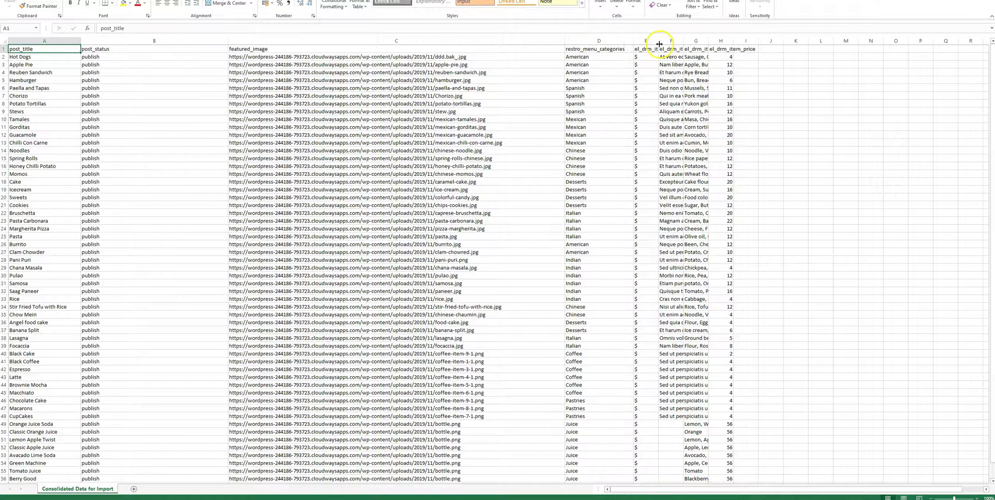
{"action": "left_click_drag", "start_coordinate": [658, 44], "coordinate": [894, 40]}
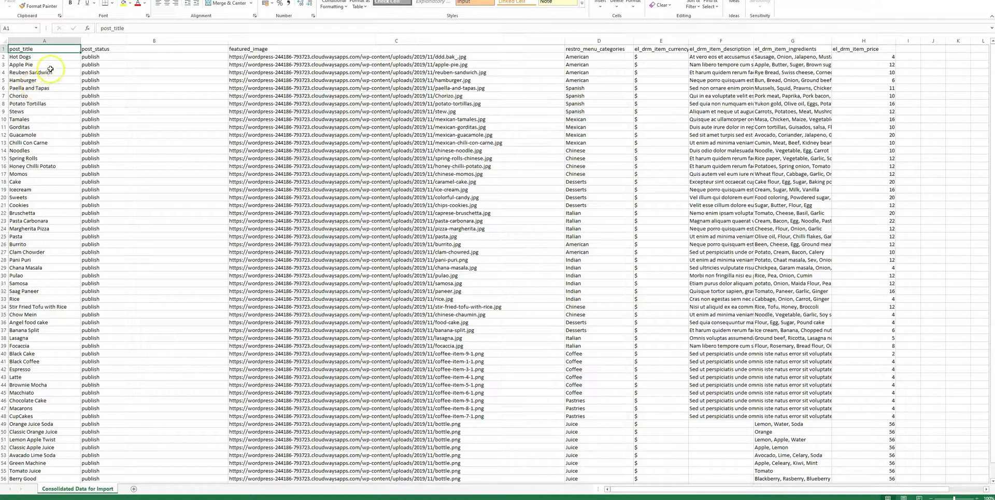
{"action": "left_click_drag", "start_coordinate": [30, 57], "coordinate": [19, 262]}
{"action": "left_click", "coordinate": [100, 58]}
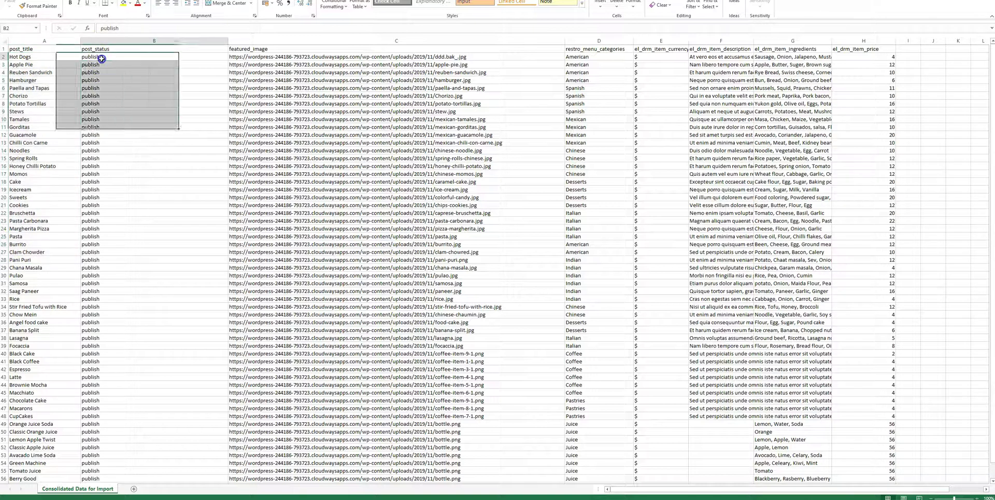
{"action": "left_click", "coordinate": [107, 41]}
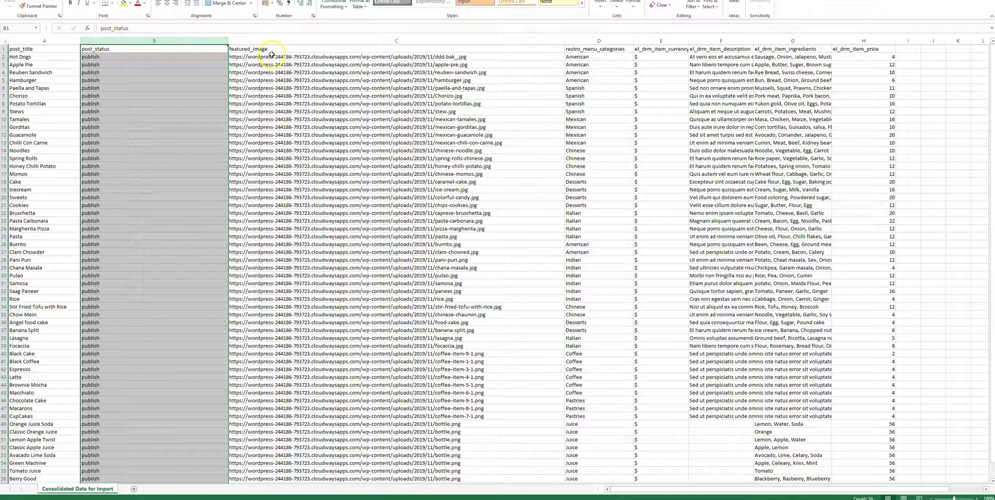
{"action": "left_click", "coordinate": [521, 56]}
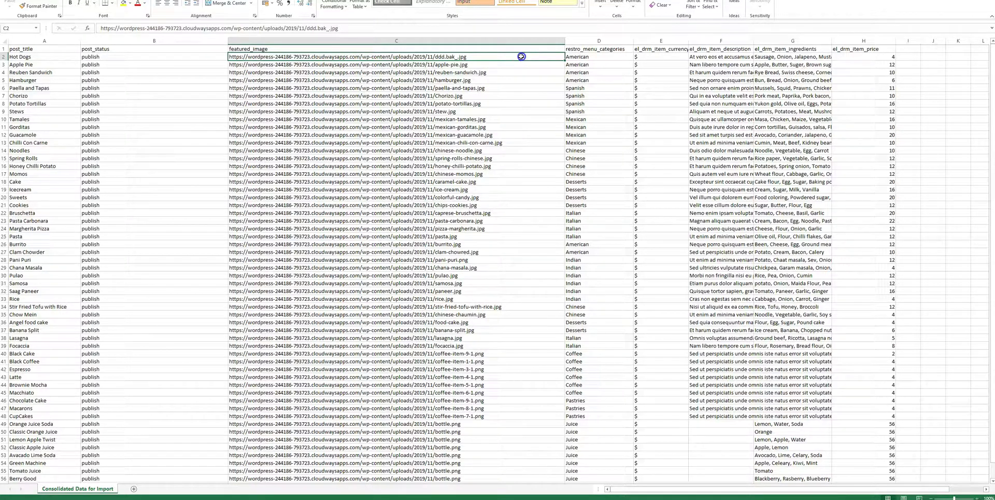
{"action": "left_click", "coordinate": [663, 49]}
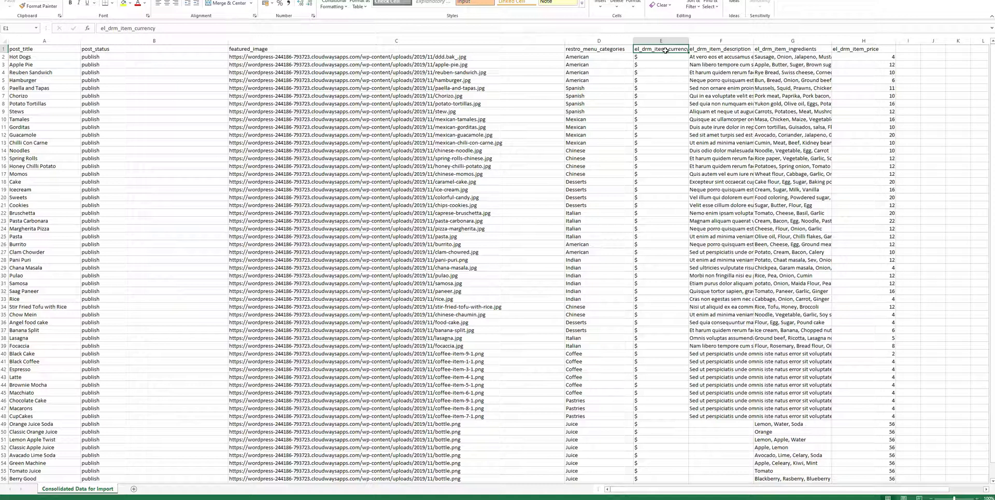
{"action": "key", "text": "Right"}
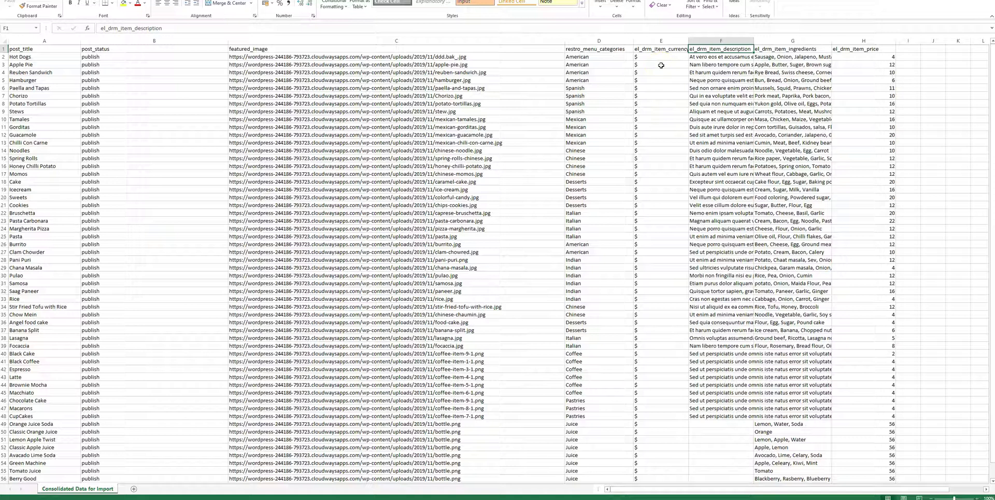
{"action": "left_click", "coordinate": [706, 58]}
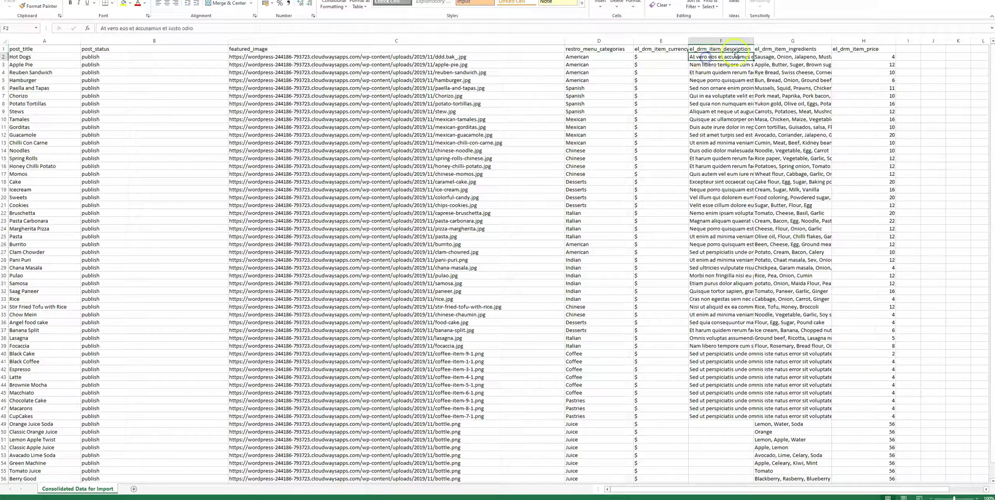
{"action": "left_click", "coordinate": [766, 48]}
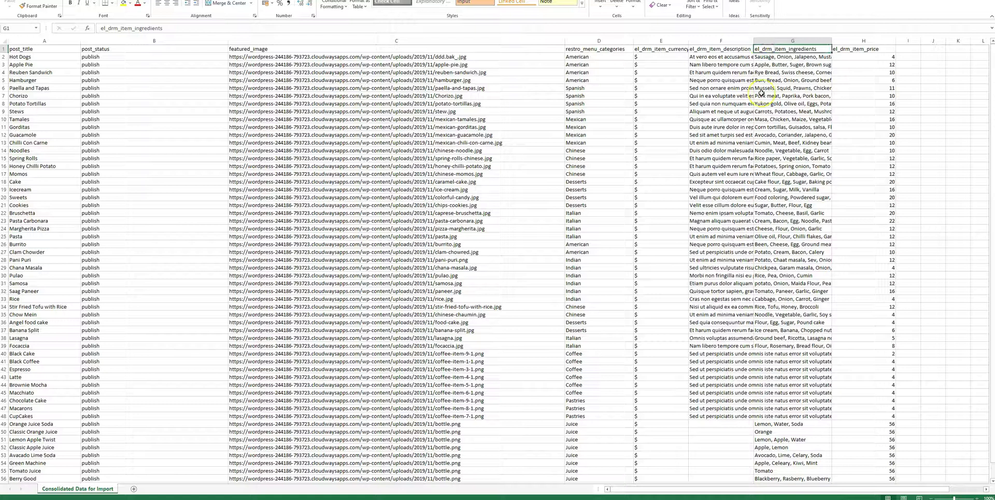
{"action": "key", "text": "Down"}
{"action": "key", "text": "Right"}
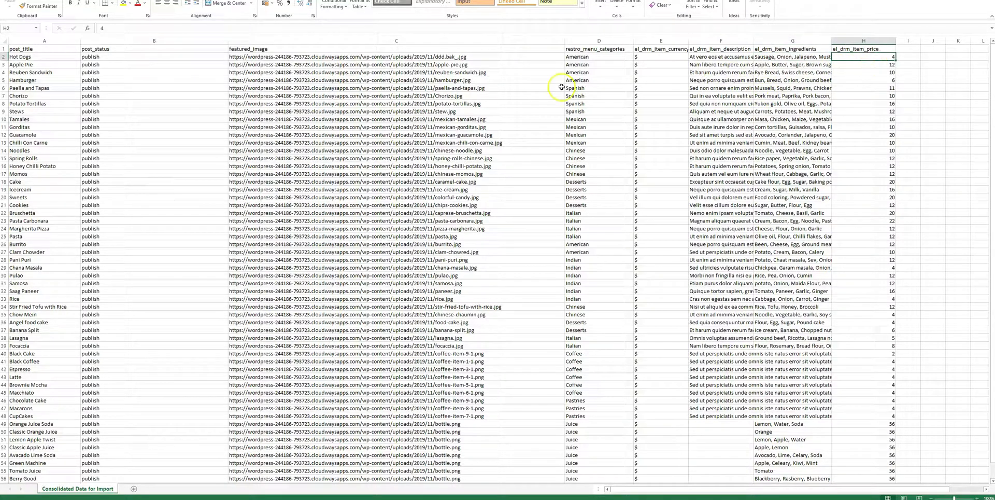
{"action": "left_click", "coordinate": [4, 64]}
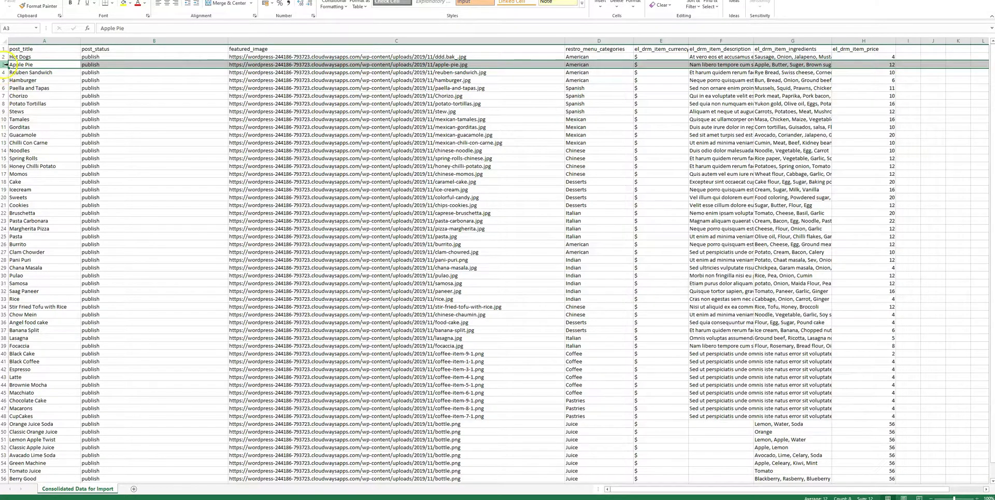
Delete rows 4–58 so only Hot Dogs and Apple Pie remain, then return to the browser.
{"action": "left_click_drag", "start_coordinate": [4, 72], "coordinate": [3, 404]}
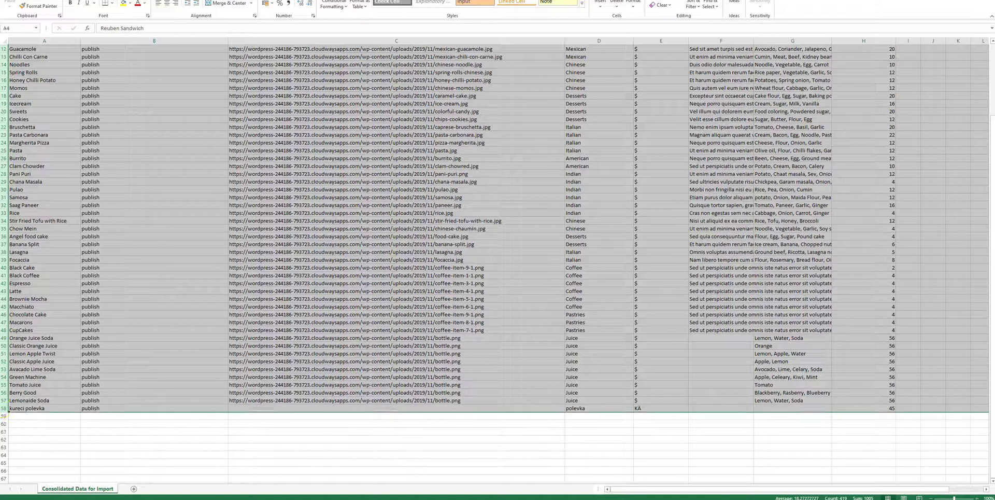
{"action": "key", "text": "ctrl+minus"}
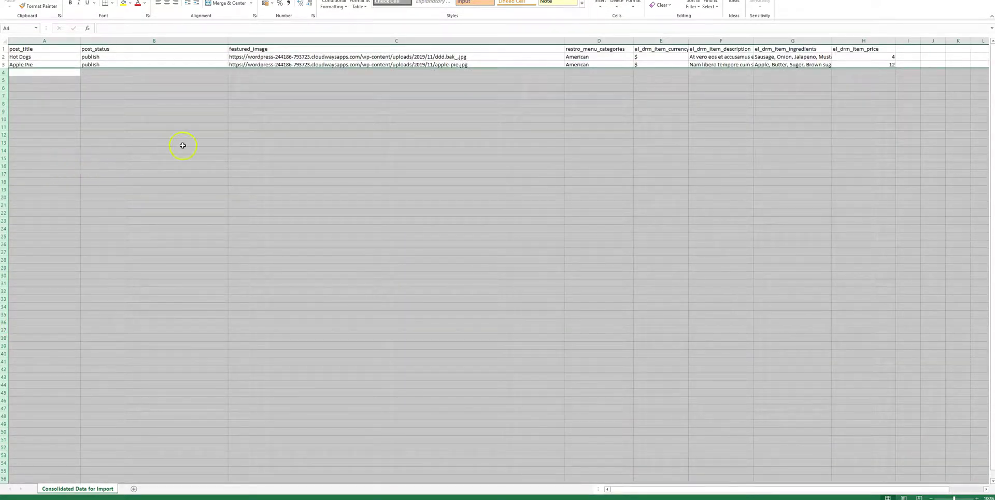
{"action": "left_click", "coordinate": [58, 78]}
{"action": "left_click", "coordinate": [56, 72]}
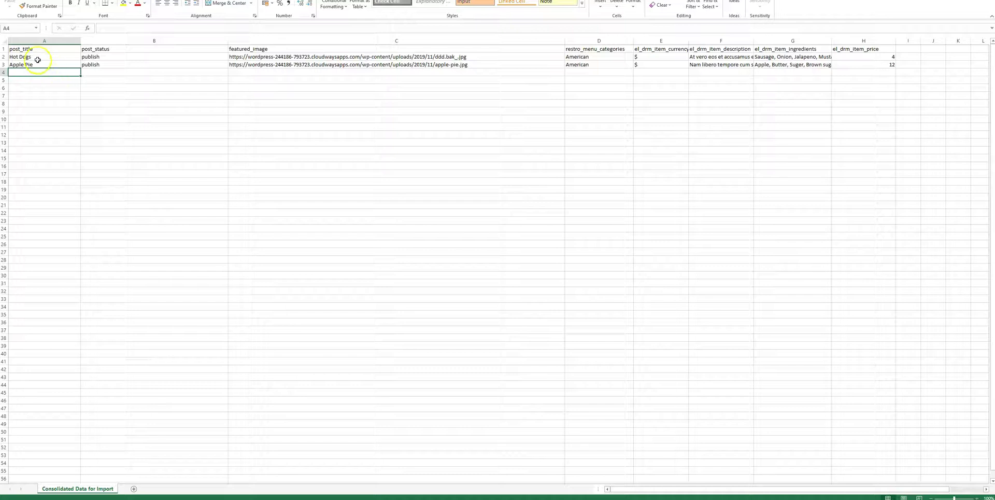
{"action": "left_click", "coordinate": [38, 57]}
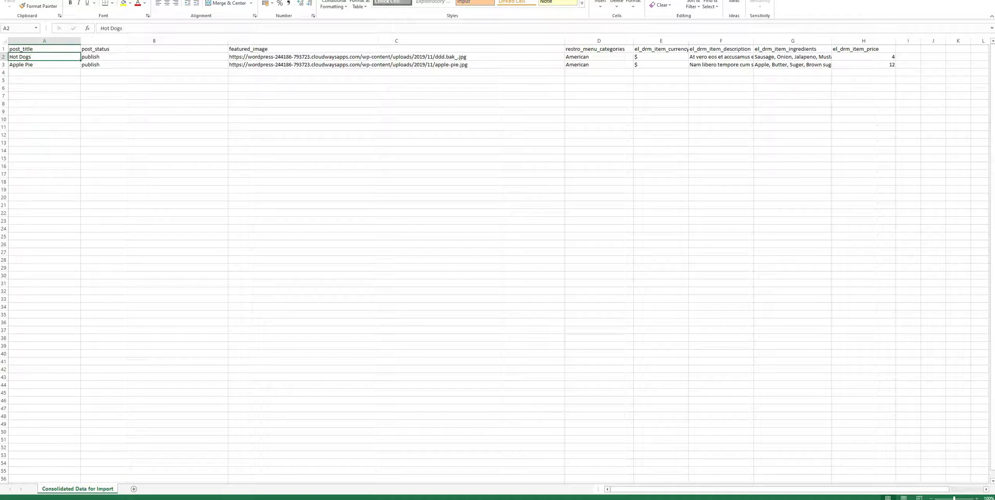
{"action": "key", "text": "alt+Tab"}
{"action": "key", "text": "alt+Tab"}
{"action": "mouse_move", "coordinate": [252, 498]}
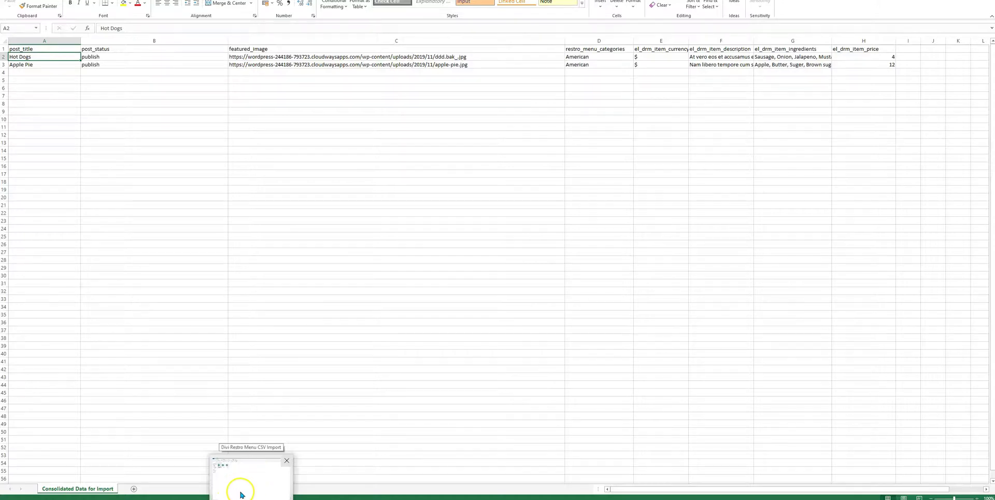
Upload Consolidated Data for Import.csv from the computer into the importer's Import tab.
{"action": "left_click", "coordinate": [226, 456]}
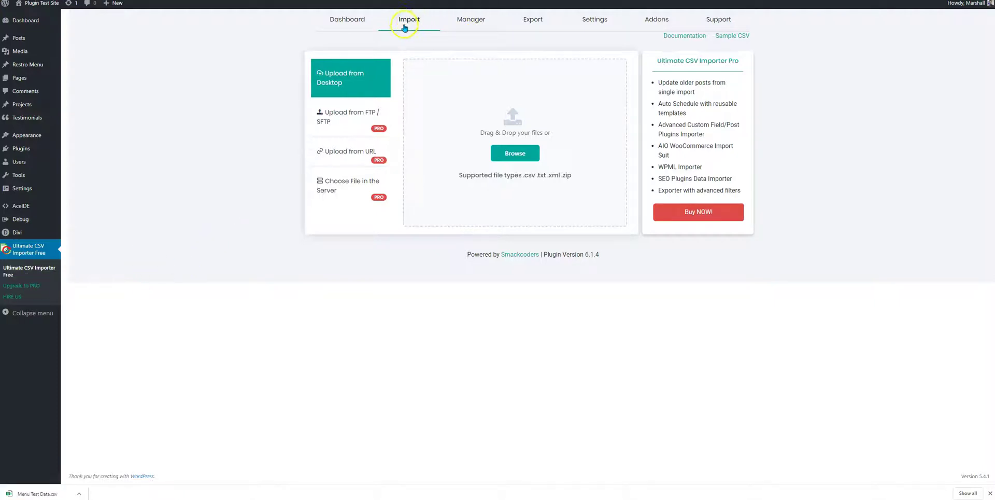
{"action": "left_click", "coordinate": [501, 152]}
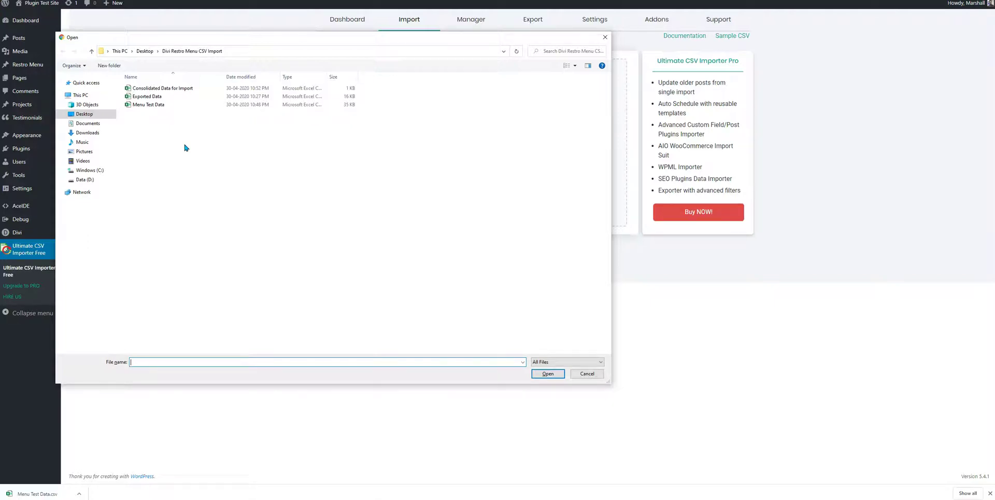
{"action": "double_click", "coordinate": [176, 93]}
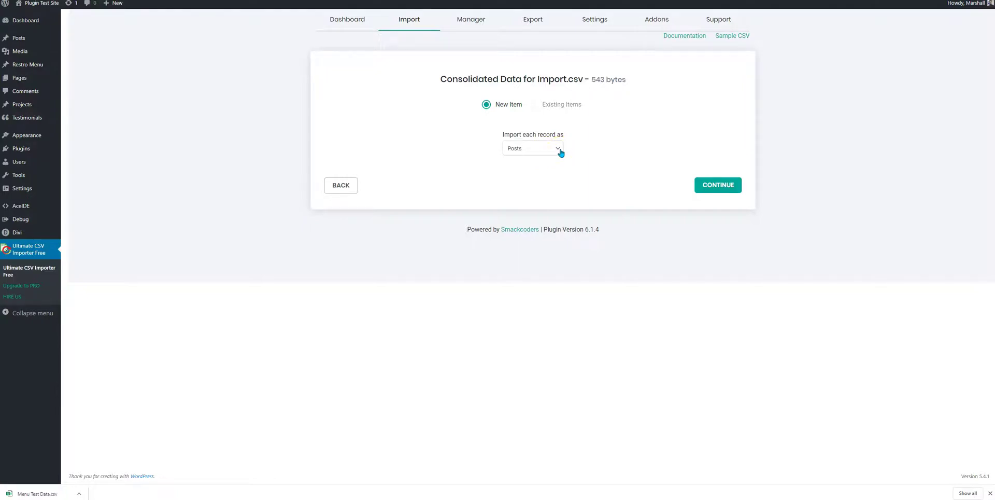
Import each record as a new restro_menu item and continue to field mapping.
{"action": "left_click", "coordinate": [564, 106]}
{"action": "left_click", "coordinate": [561, 153]}
{"action": "left_click", "coordinate": [536, 149]}
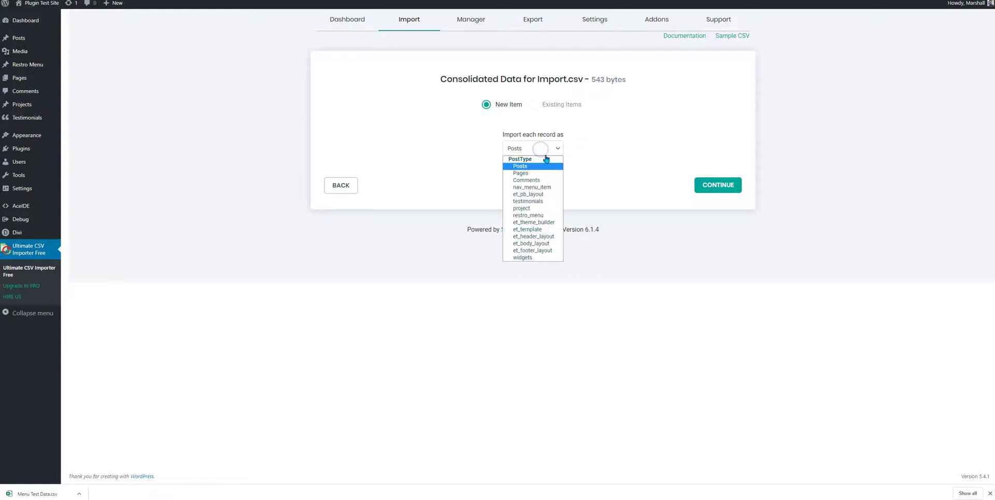
{"action": "left_click", "coordinate": [548, 215]}
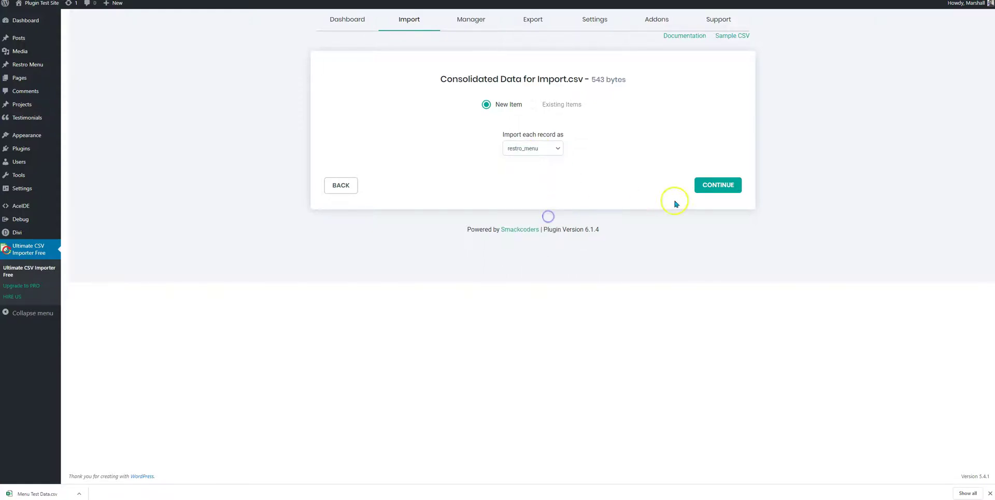
{"action": "left_click", "coordinate": [735, 186]}
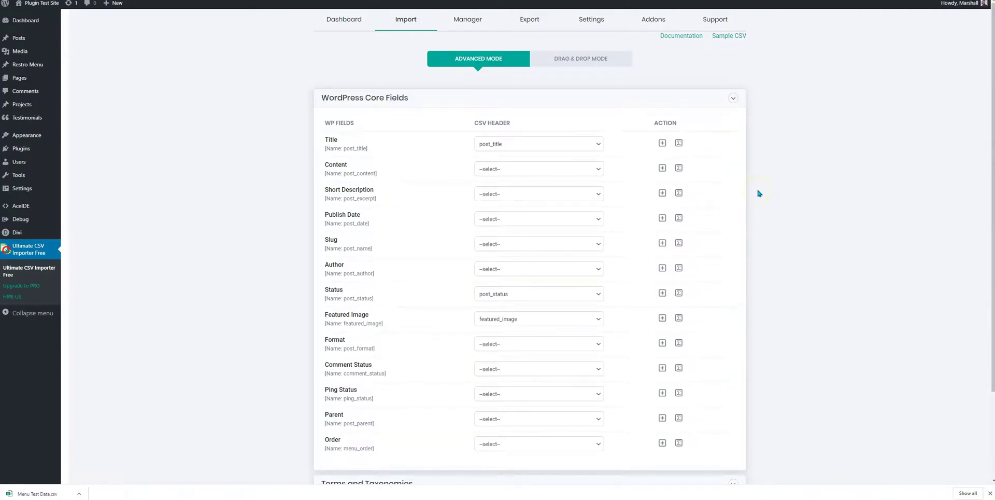
Verify the Title, Status, Featured Image and WordPress Custom Fields mappings, then continue to Media Handling.
{"action": "scroll", "coordinate": [758, 193], "scroll_direction": "down", "scroll_amount": 3}
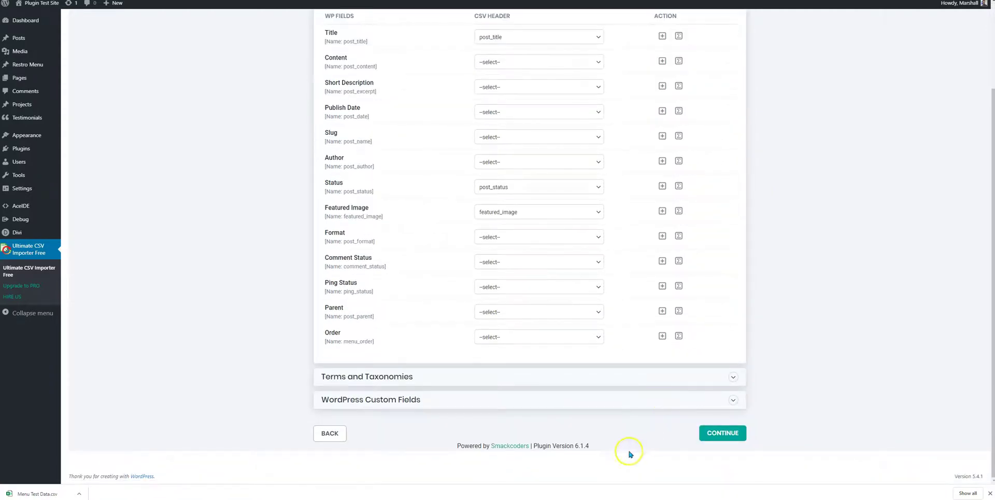
{"action": "left_click", "coordinate": [627, 407]}
{"action": "scroll", "coordinate": [658, 404], "scroll_direction": "down", "scroll_amount": 3}
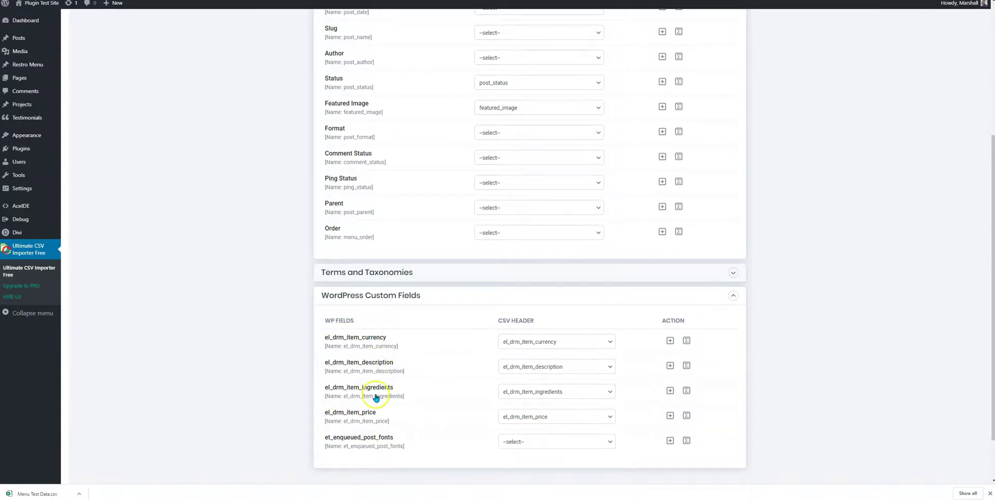
{"action": "scroll", "coordinate": [263, 357], "scroll_direction": "up", "scroll_amount": 5}
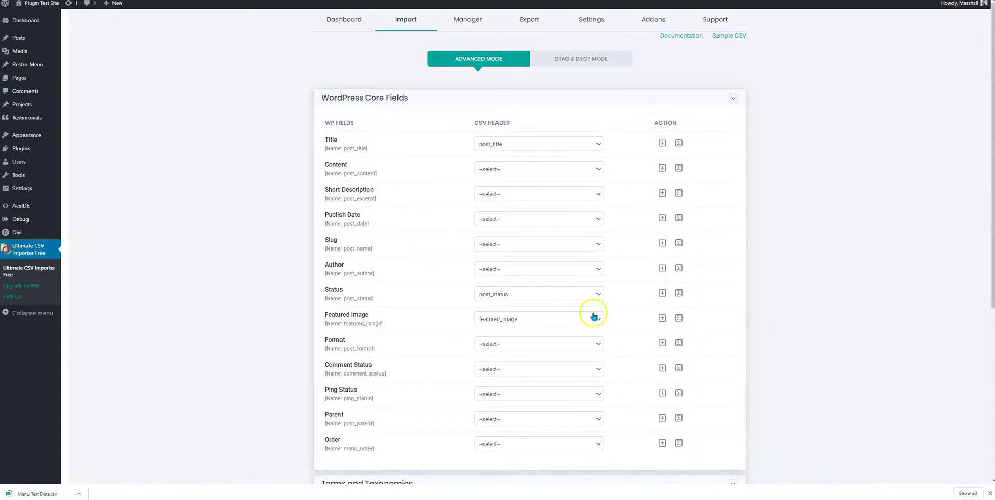
{"action": "scroll", "coordinate": [741, 325], "scroll_direction": "down", "scroll_amount": 4}
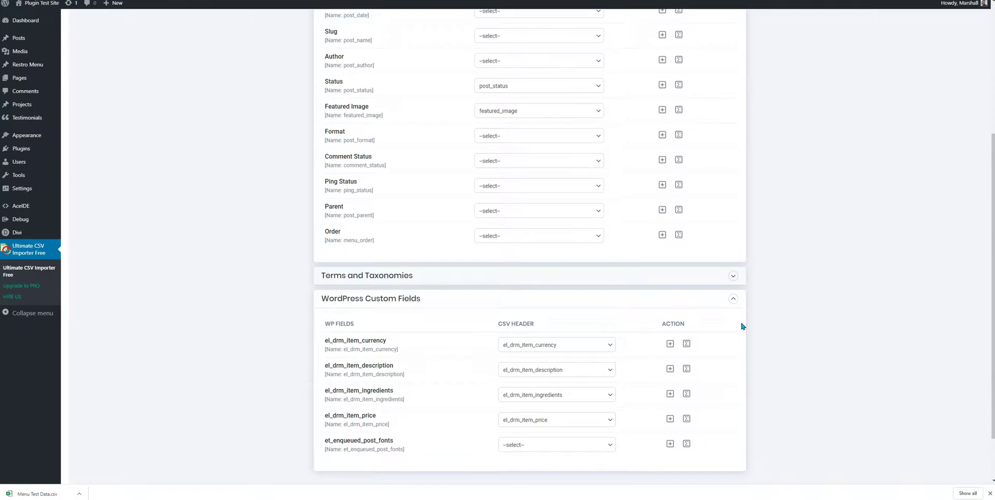
{"action": "scroll", "coordinate": [741, 326], "scroll_direction": "down", "scroll_amount": 2}
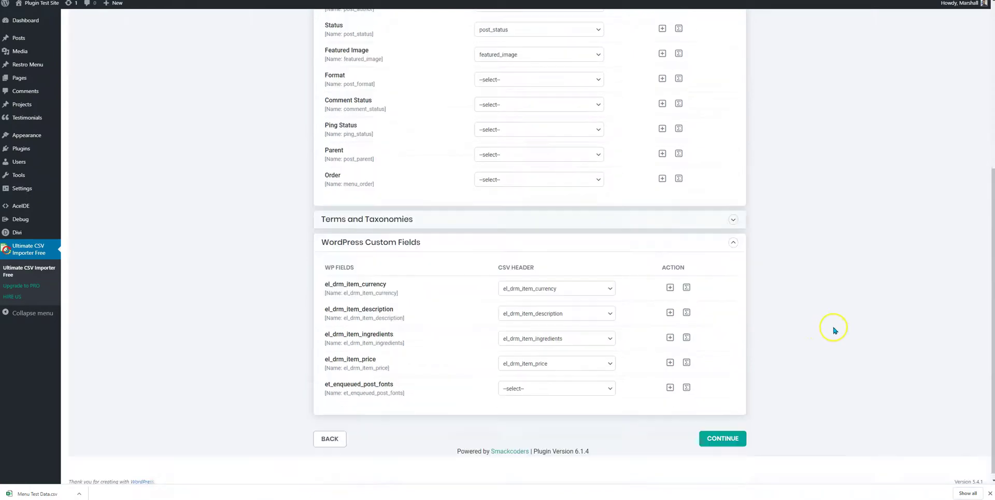
{"action": "left_click", "coordinate": [736, 430]}
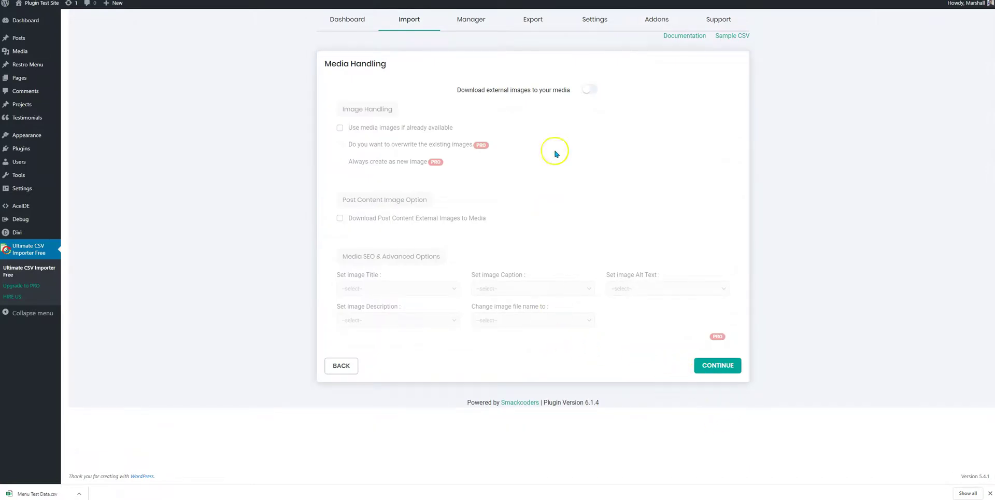
Switch off external image downloading and import the Hot Dogs and Apple Pie records.
{"action": "left_click", "coordinate": [588, 93]}
{"action": "left_click", "coordinate": [718, 365]}
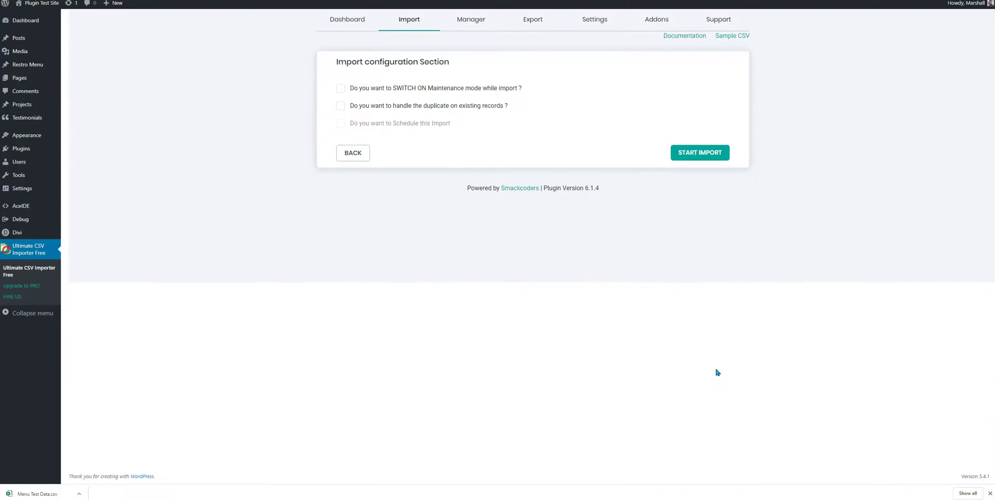
{"action": "left_click", "coordinate": [690, 152]}
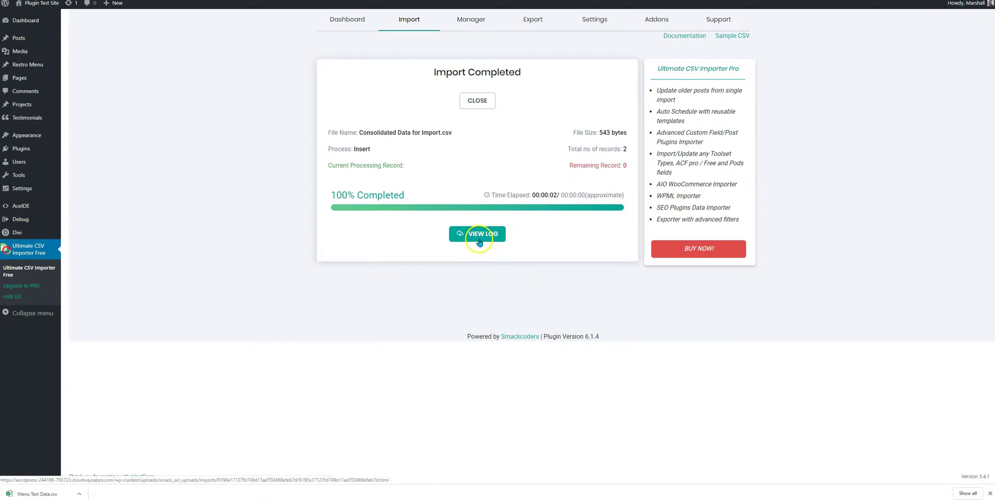
{"action": "left_click", "coordinate": [305, 168]}
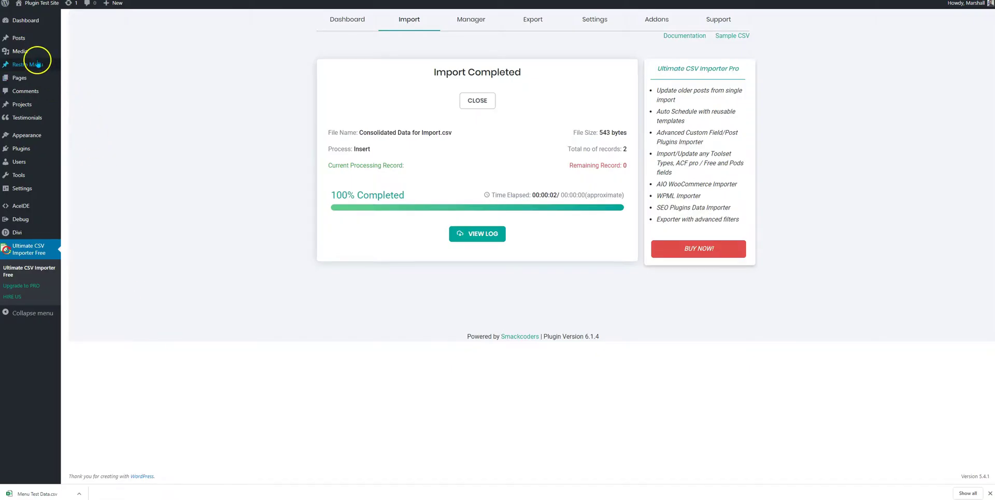
{"action": "left_click", "coordinate": [70, 66]}
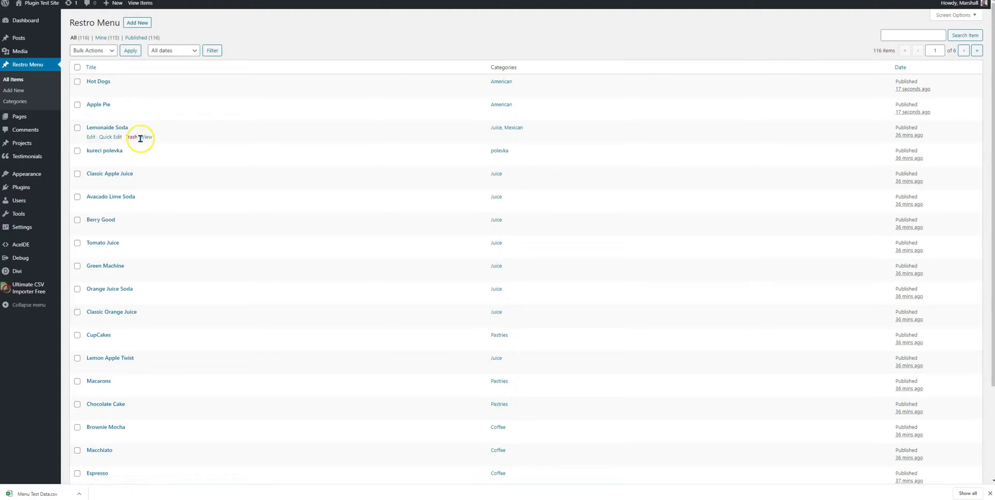
Scroll the 116-item Restro Menu list to confirm Hot Dogs and Apple Pie at the top.
{"action": "scroll", "coordinate": [162, 254], "scroll_direction": "down", "scroll_amount": 2}
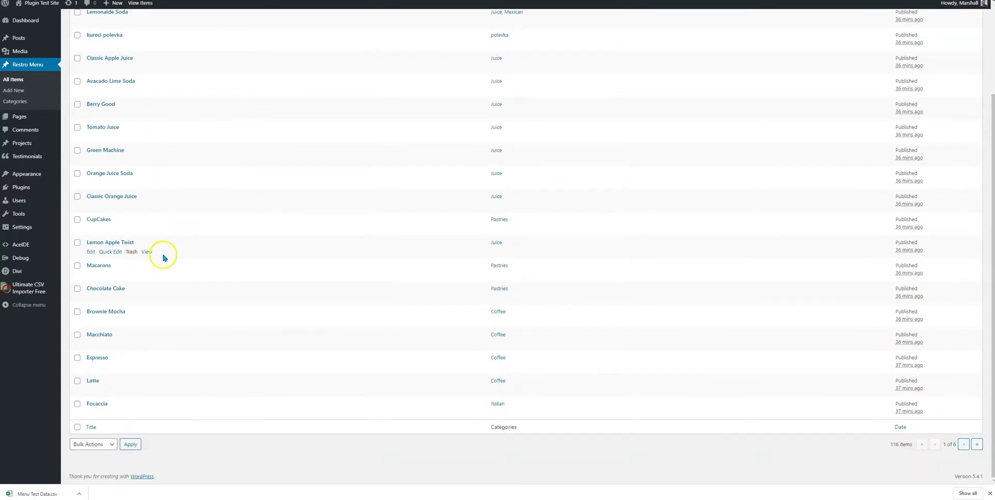
{"action": "scroll", "coordinate": [164, 257], "scroll_direction": "up", "scroll_amount": 2}
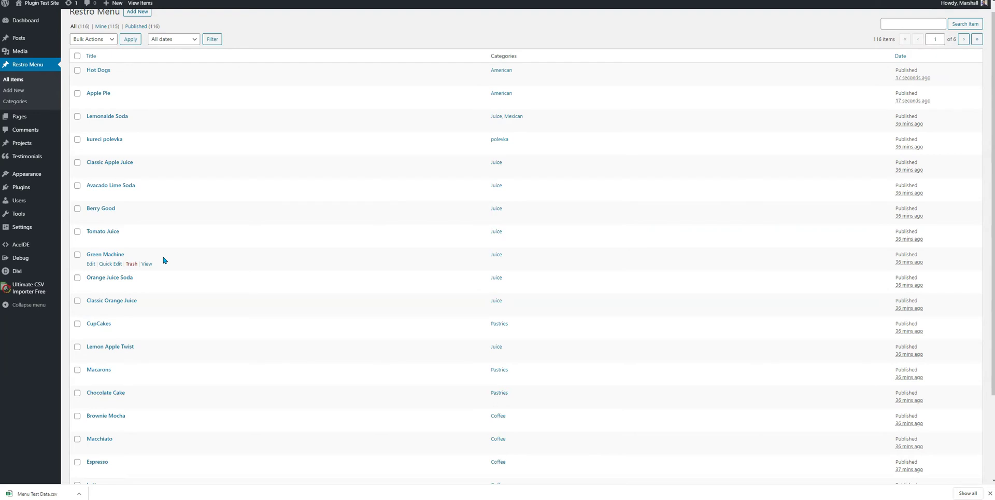
{"action": "scroll", "coordinate": [156, 213], "scroll_direction": "up", "scroll_amount": 1}
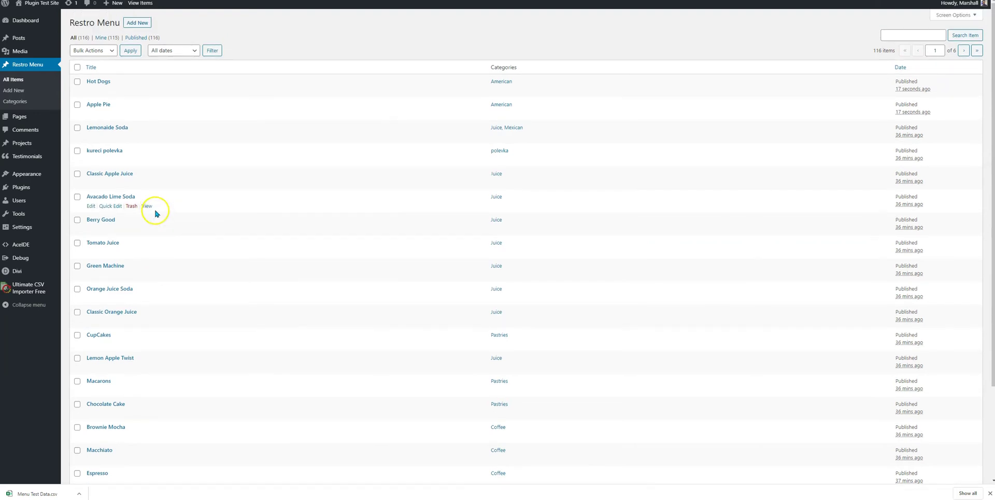